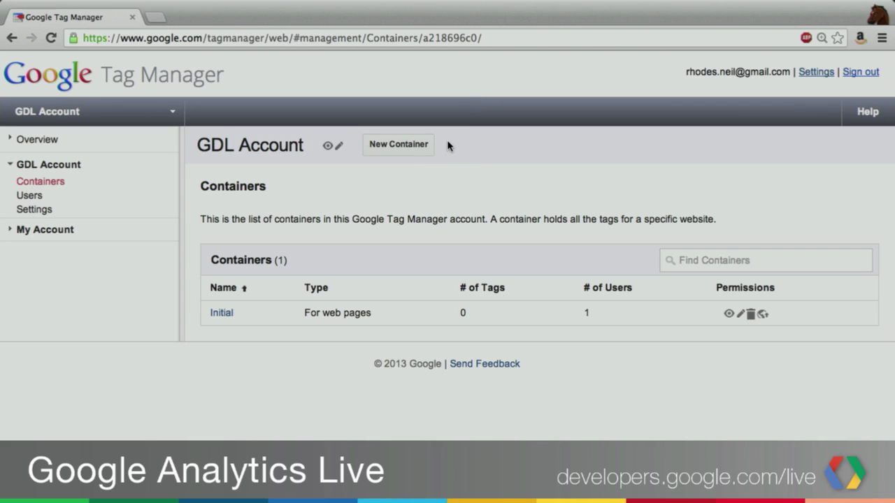
Create a container named "Our GDL Demo" for mobile apps, supporting both Android and iOS, and save it.
left_click(417, 145)
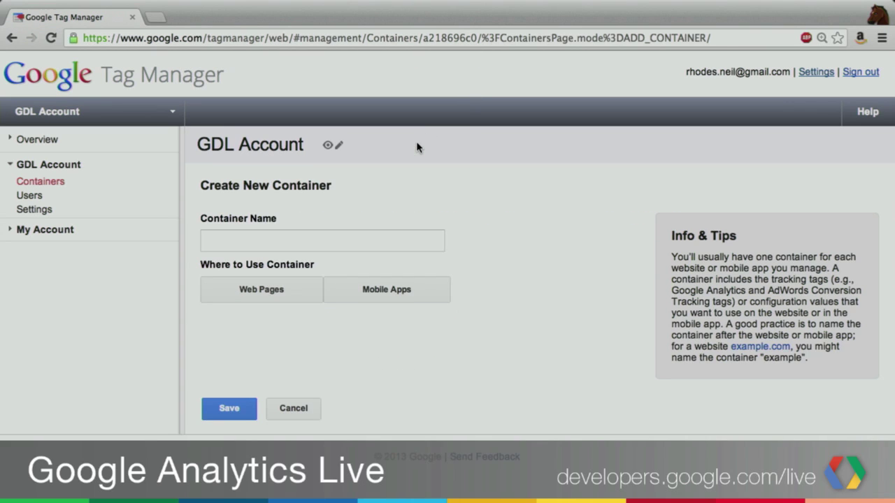
left_click(298, 240)
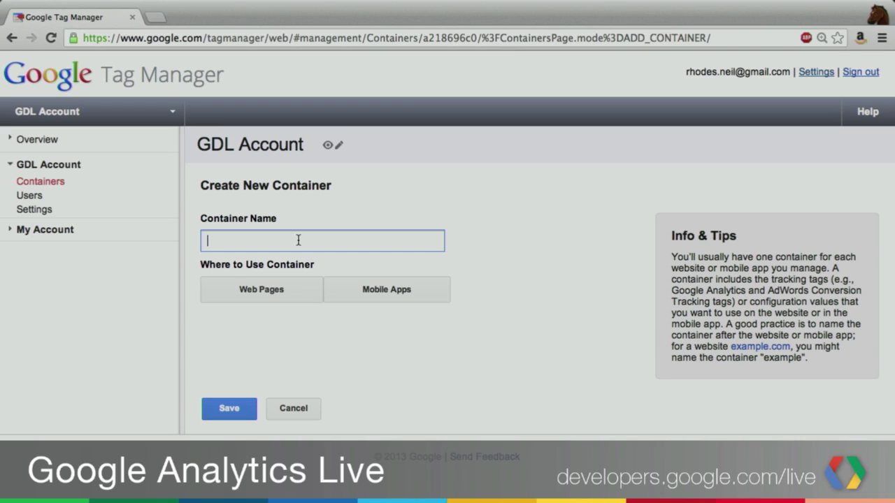
type("Our GDL Demo")
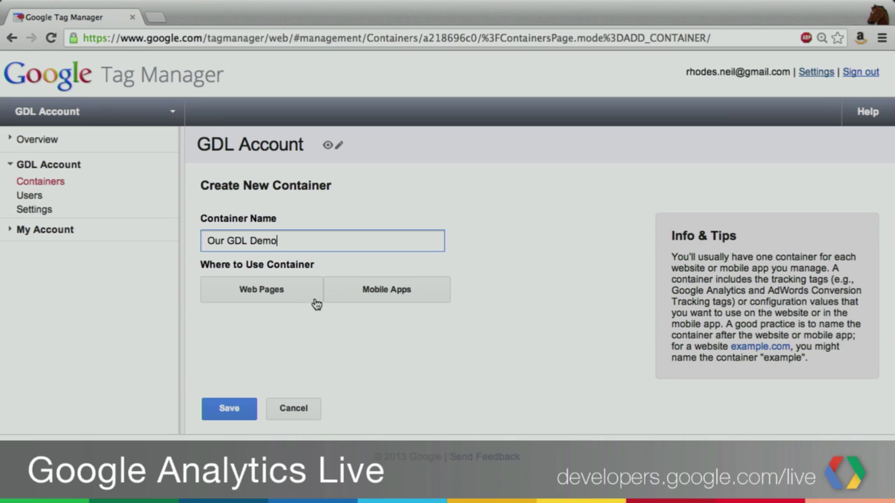
left_click(366, 296)
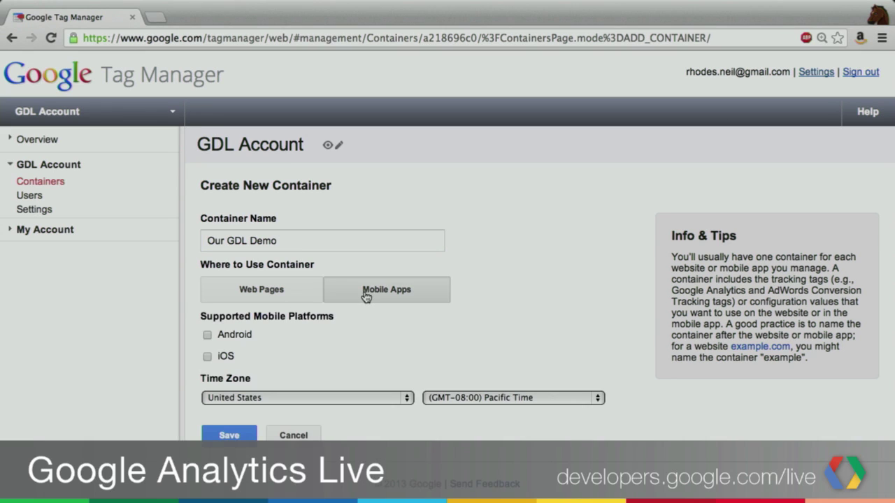
left_click(208, 335)
left_click(207, 358)
left_click(231, 435)
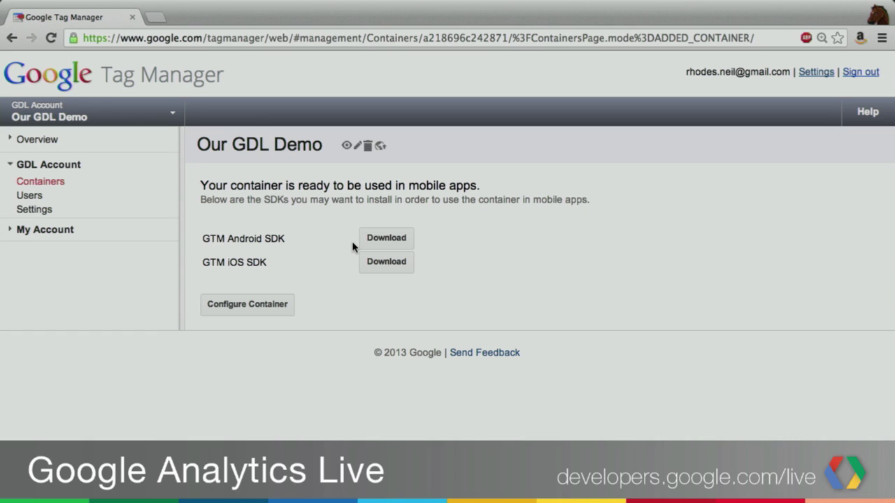
Open the new container's configuration and review its default rules and macros.
left_click(266, 306)
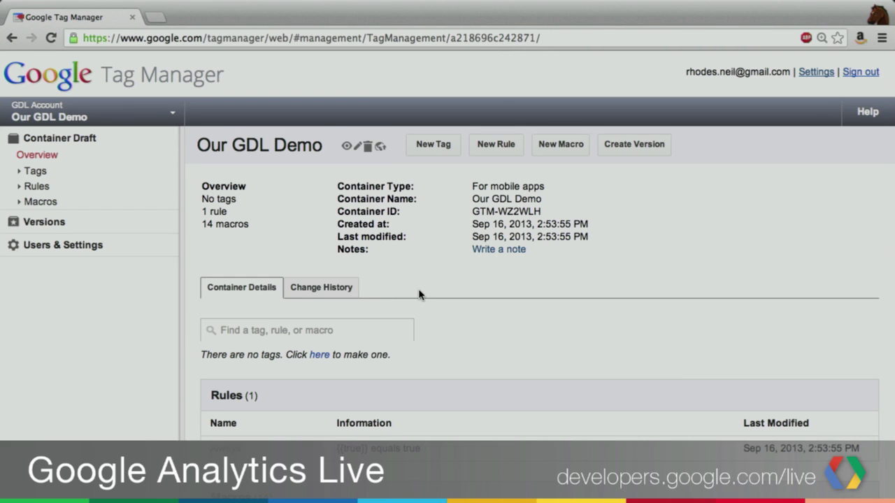
scroll(419, 294, "down", 5)
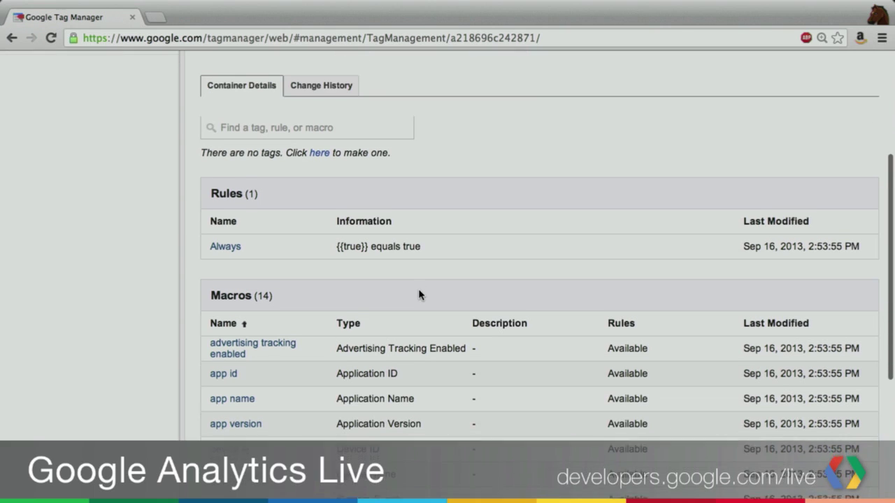
scroll(419, 295, "down", 2)
scroll(417, 293, "up", 1)
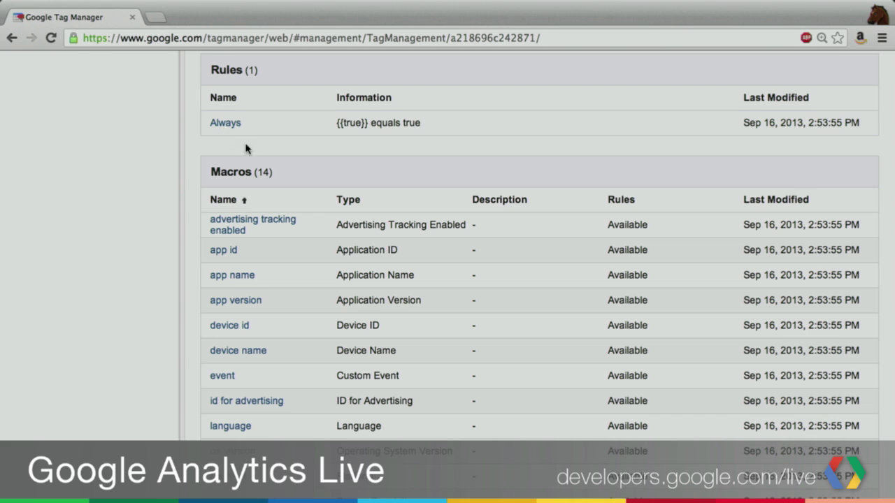
scroll(196, 235, "down", 2)
scroll(196, 235, "down", 1)
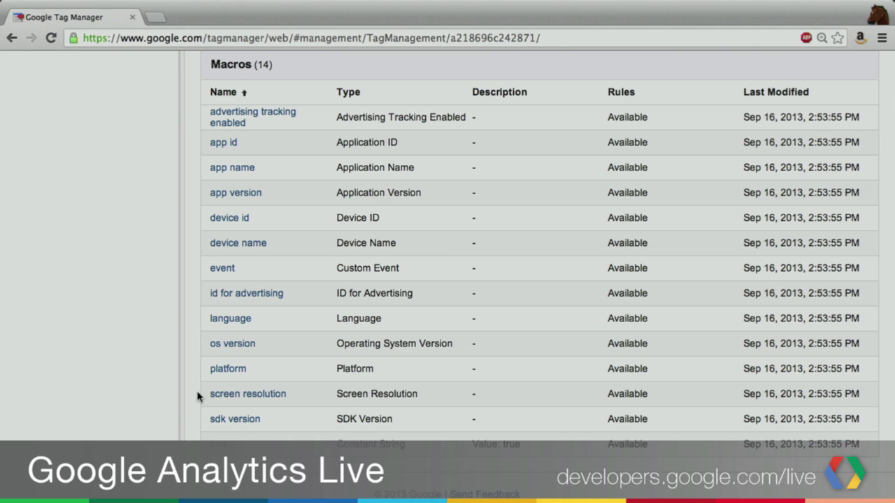
scroll(197, 396, "up", 10)
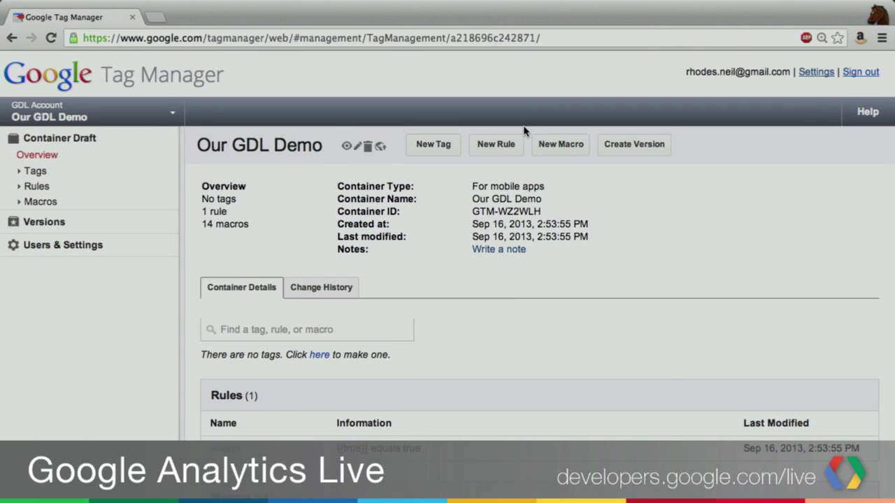
Start a new macro named "My configuration values" with the macro type Value Collection.
left_click(543, 147)
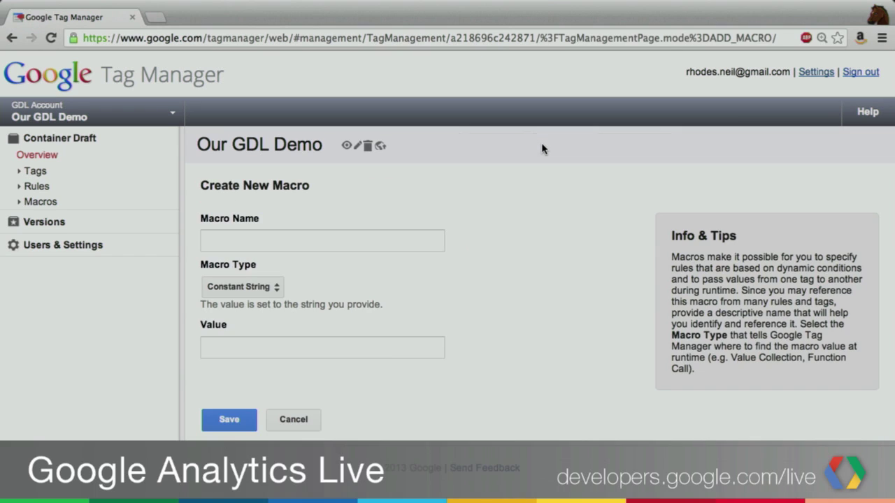
left_click(285, 242)
type("My confi")
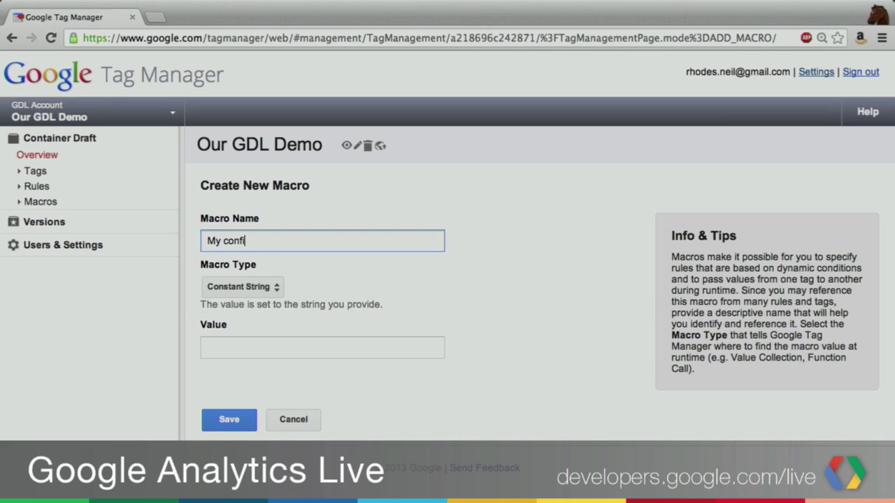
type("guration values")
left_click(274, 286)
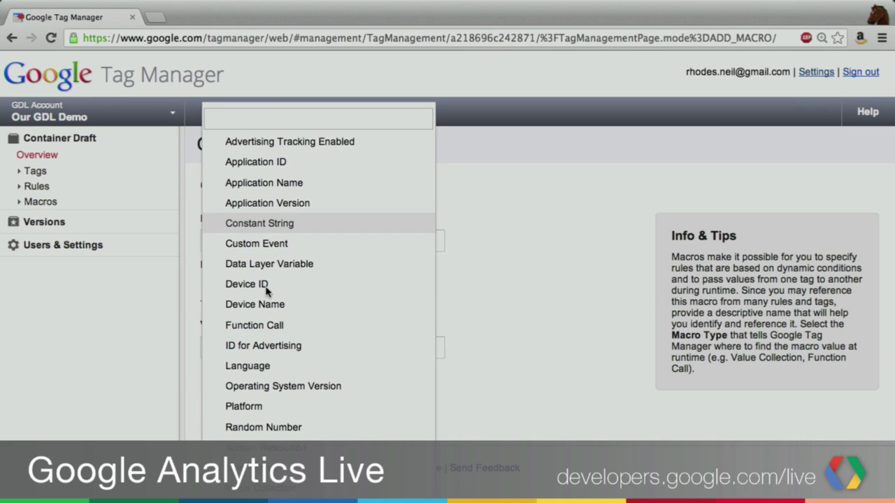
left_click(251, 349)
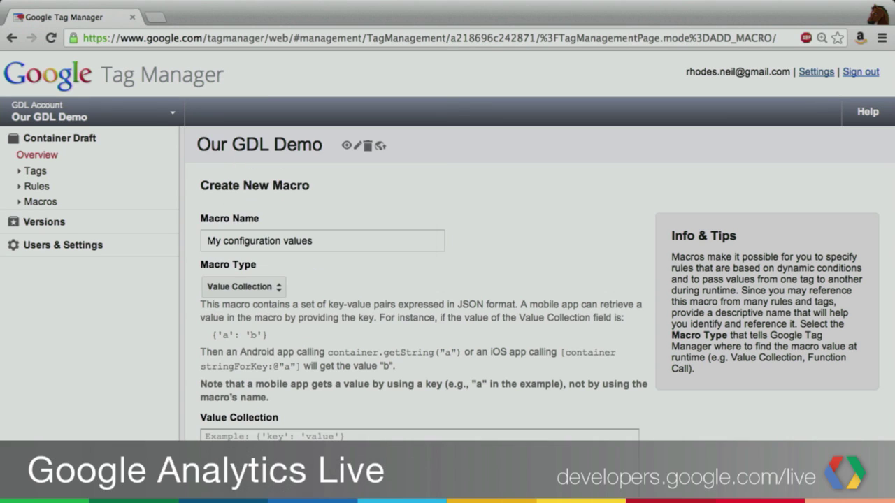
Begin the value collection with an opening brace and the quoted pair 'enableMyNewUIFeature': false.
type("{")
key("Return")
scroll(447, 244, "down", 3)
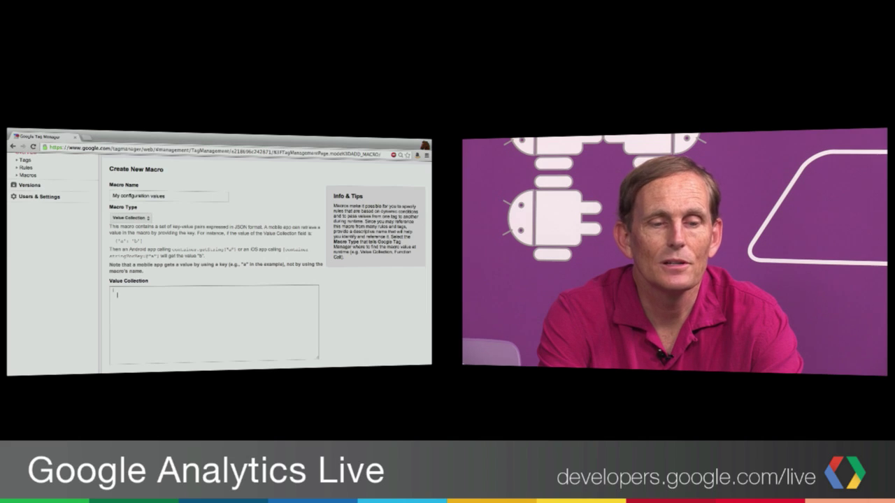
type("enable")
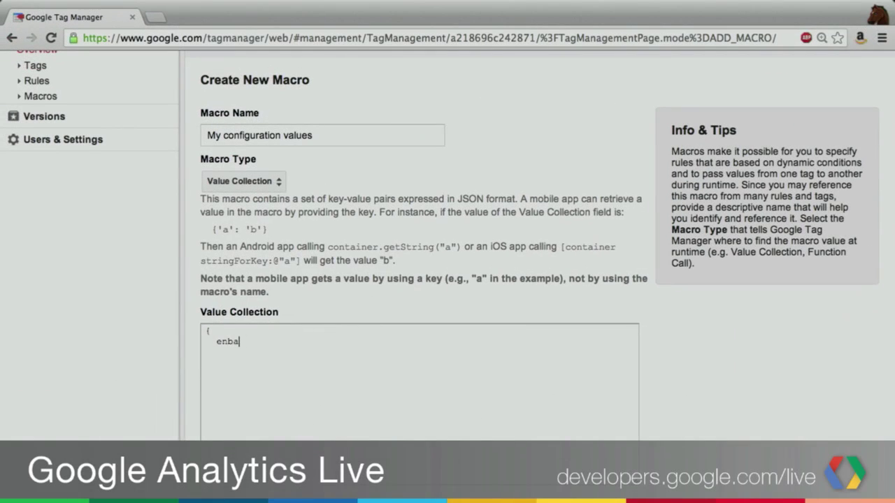
type("MyNewUIFeature'")
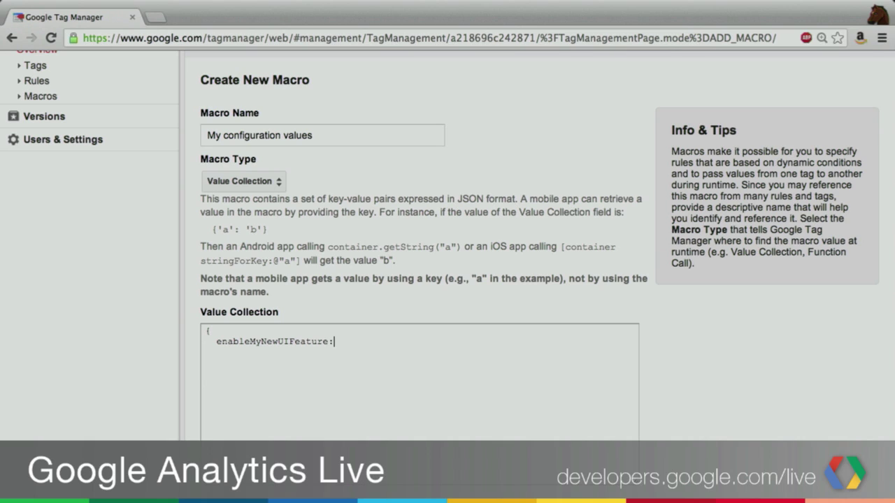
type(": false")
left_click(215, 342)
key("Return")
key("BackSpace")
type("'")
left_click(399, 343)
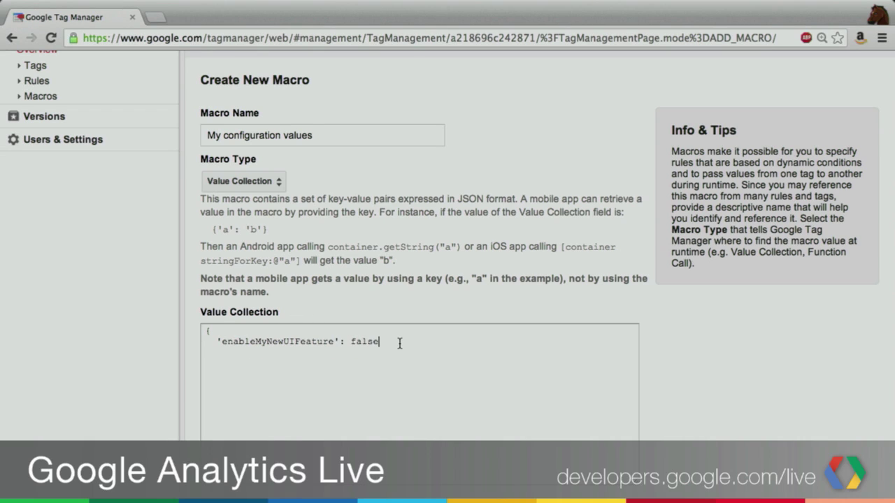
Add the pair 'backendTimeout': 2000, complete the JSON with the separating comma and closing brace, and select the whole text.
key("Return")
type("'backendtime")
key("BackSpace")
key("BackSpace")
key("BackSpace")
key("BackSpace")
type("Timeout':")
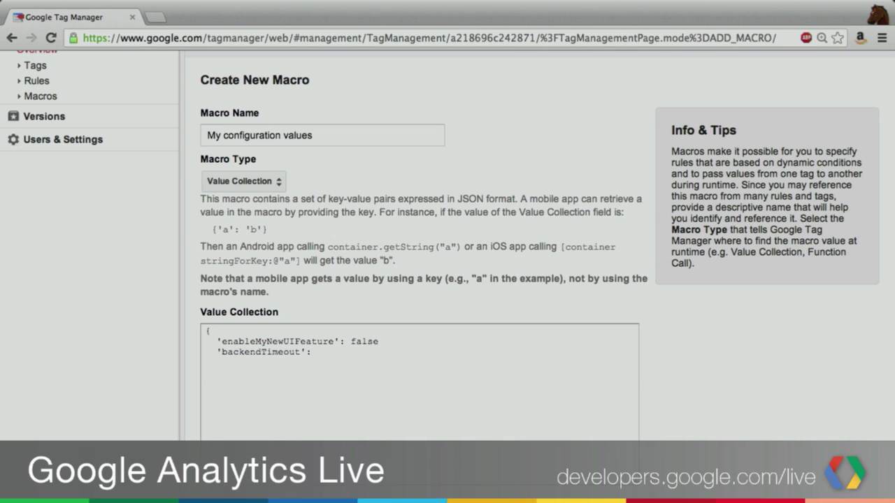
type(" 2000")
key("Return")
type("}")
left_click(464, 340)
type(",")
key("super+a")
Add the existing Always rule as the macro's enabling rule and save the macro.
scroll(359, 320, "down", 2)
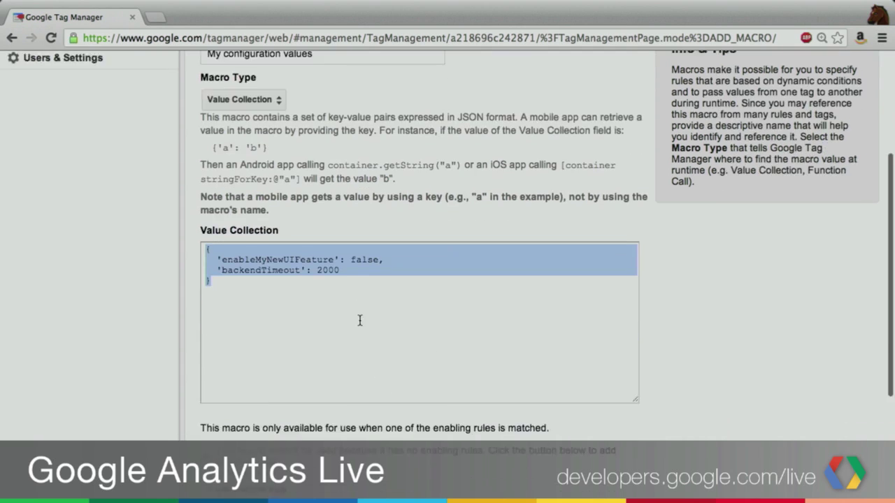
scroll(360, 321, "down", 4)
scroll(361, 323, "up", 6)
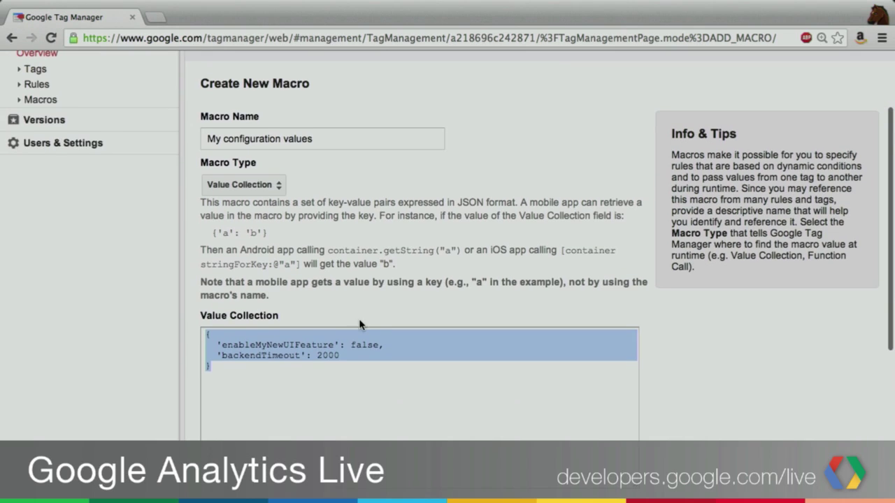
scroll(360, 322, "down", 6)
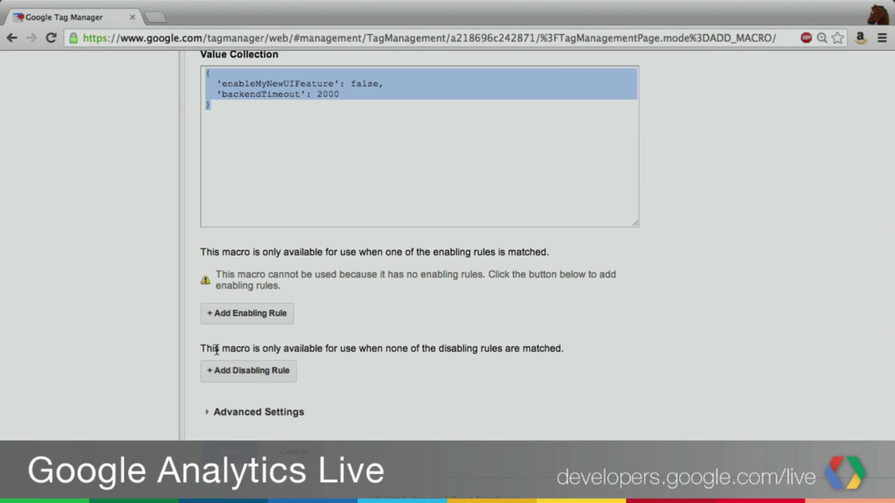
left_click(250, 314)
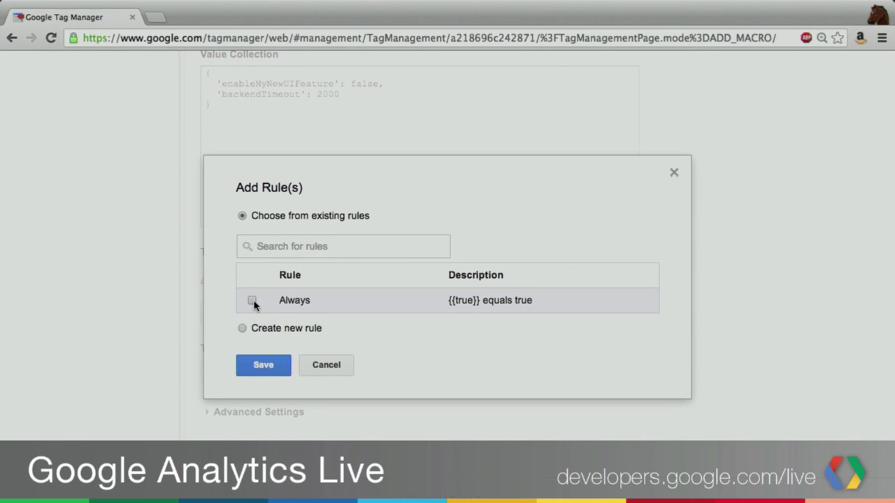
left_click(257, 371)
scroll(354, 424, "down", 2)
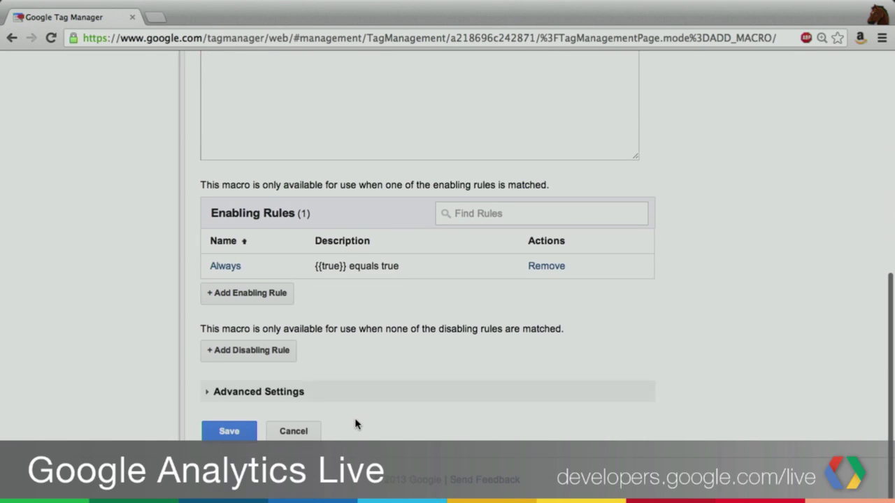
left_click(228, 432)
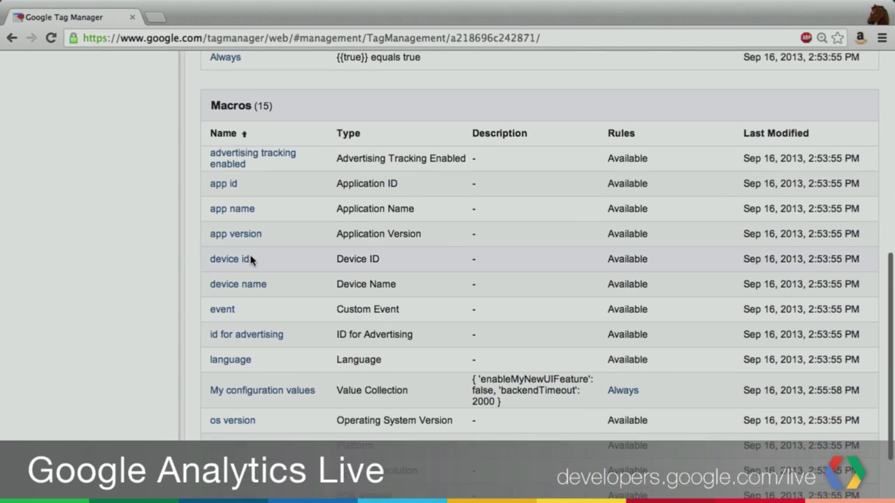
Create a new version of the Our GDL Demo container and publish it.
scroll(251, 260, "down", 4)
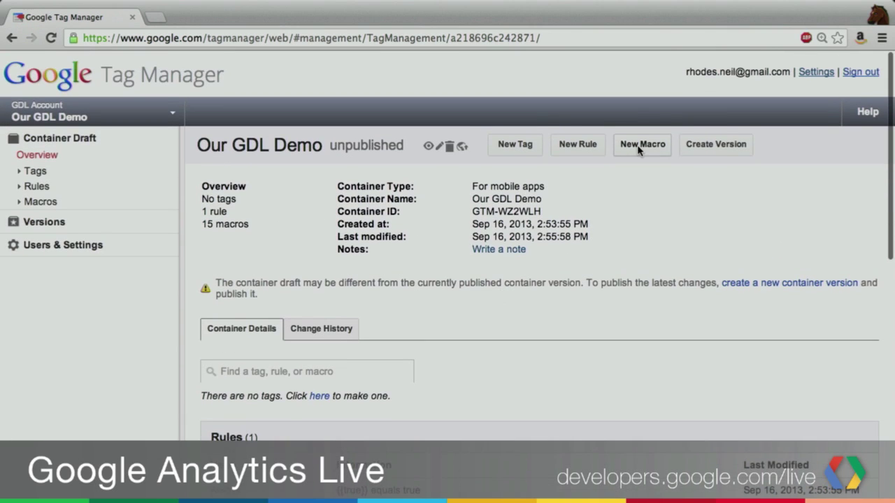
left_click(731, 151)
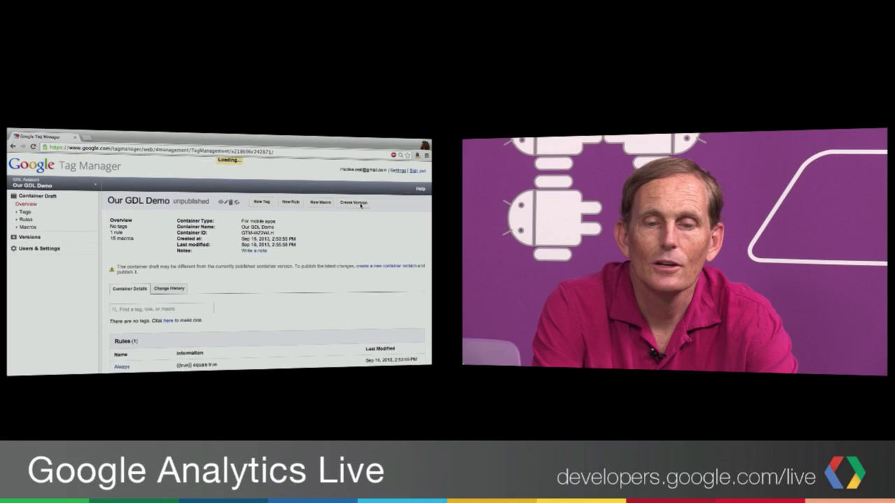
left_click(287, 203)
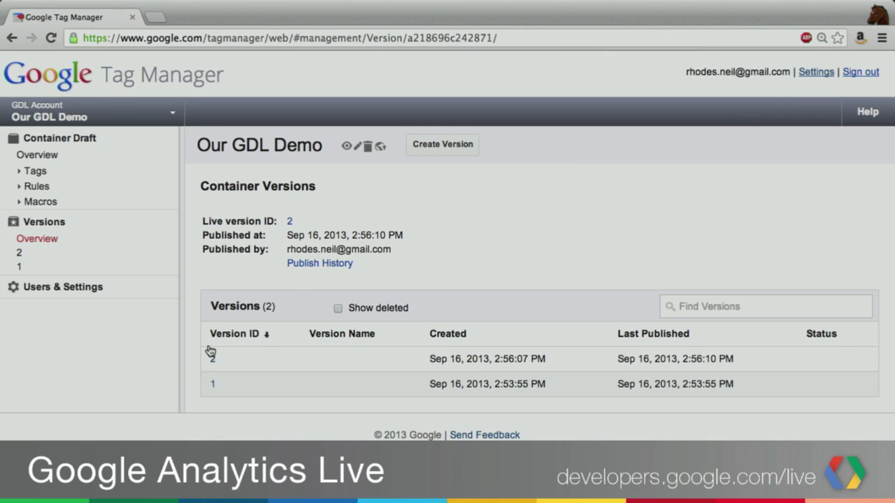
Return to the container draft's overview and start a new macro named "disableUIFeatureOniOS" with the macro type Value Collection.
left_click(58, 160)
scroll(414, 324, "down", 3)
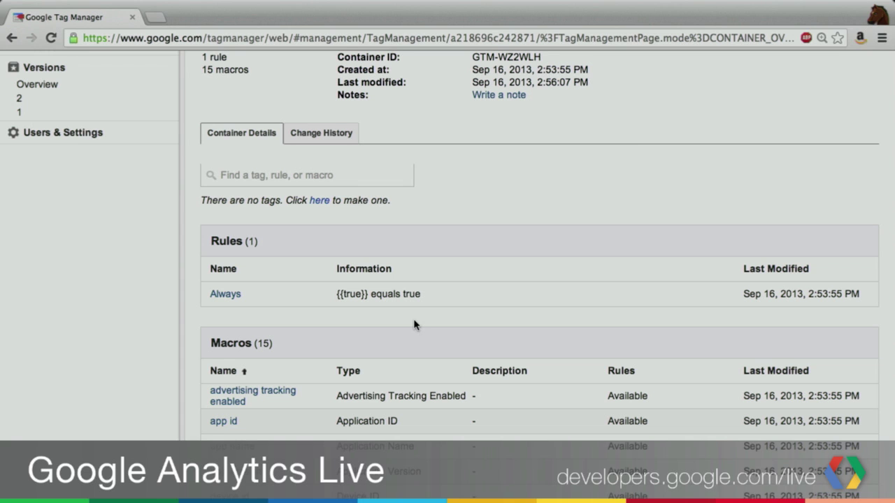
scroll(414, 325, "up", 3)
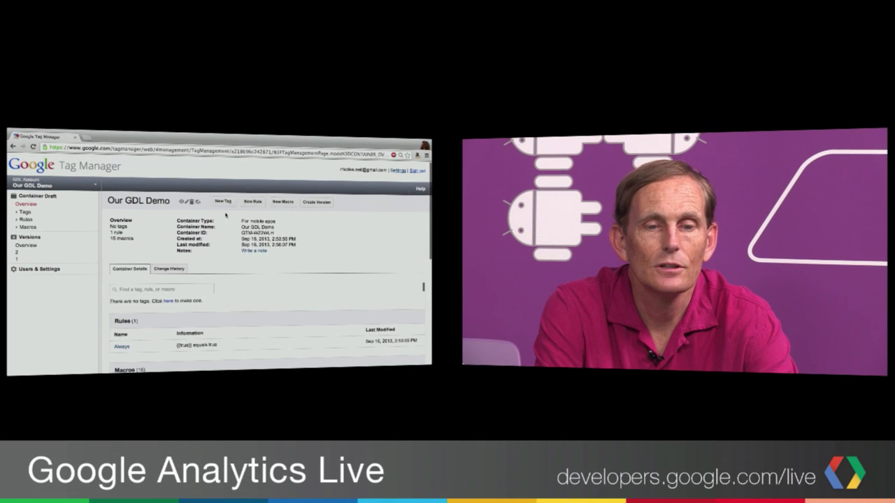
left_click(280, 202)
left_click(121, 248)
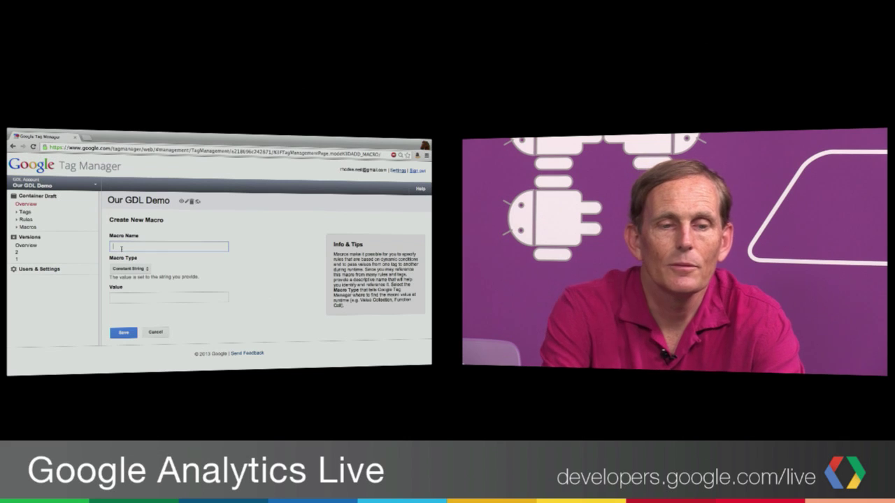
type("enableUIFeatureOnAnd")
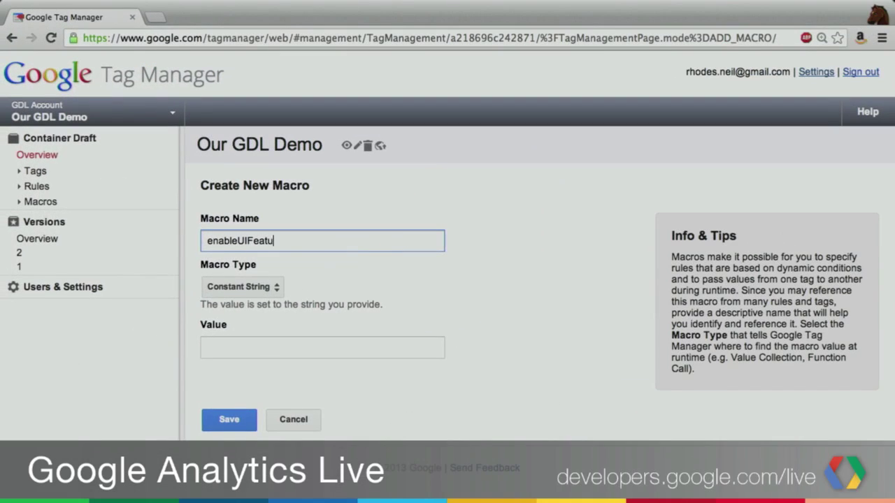
key("BackSpace")
key("BackSpace")
key("BackSpace")
key("BackSpace")
key("BackSpace")
type("Onl")
type("iOS")
left_click(218, 242)
key("BackSpace")
key("BackSpace")
type("dis")
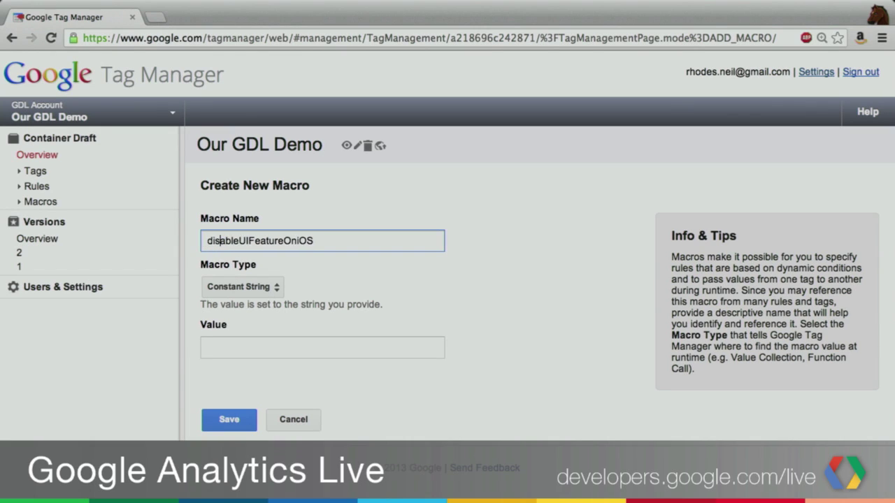
left_click(265, 287)
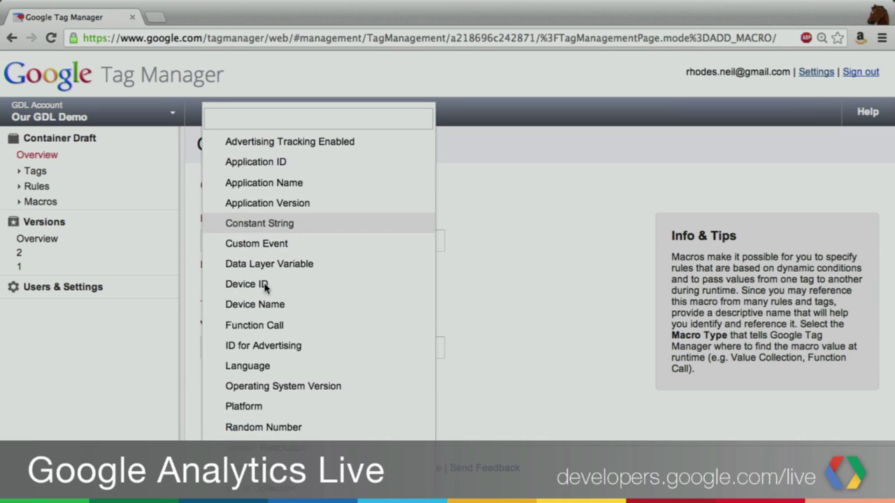
left_click(258, 488)
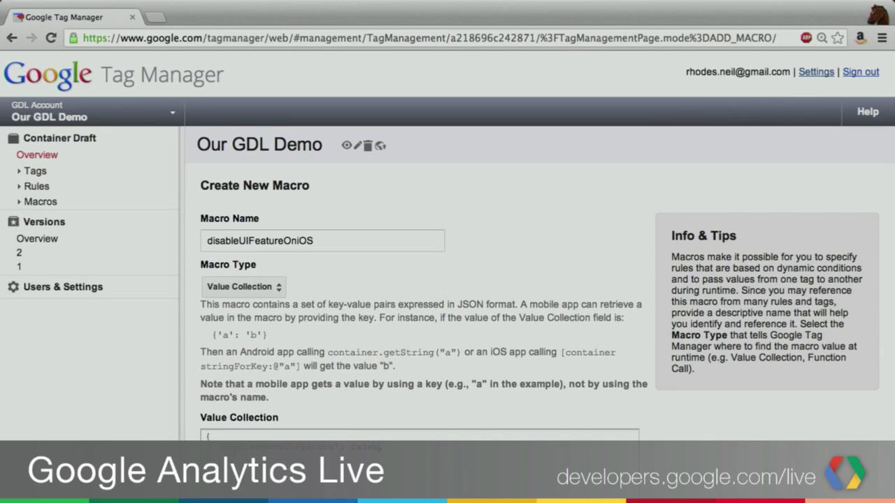
Start a new enabling rule for the disableUIFeatureOniOS macro and name it "on iOS".
scroll(447, 280, "down", 5)
scroll(263, 310, "down", 4)
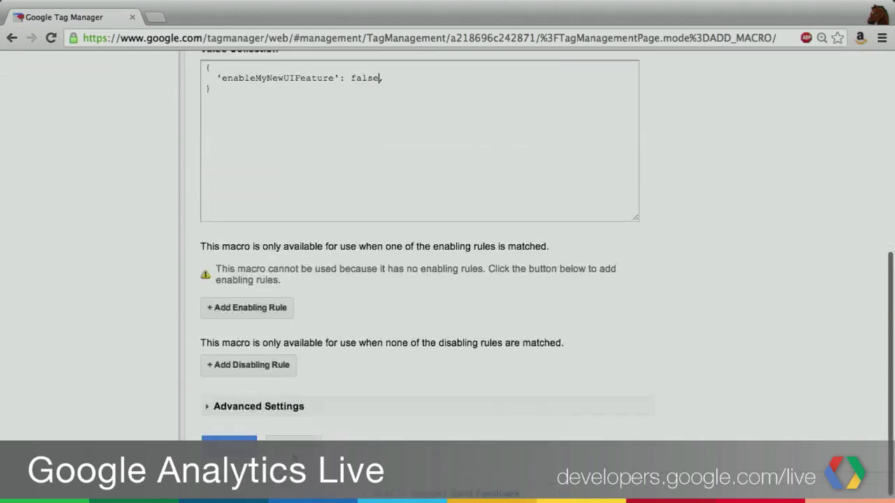
left_click(262, 308)
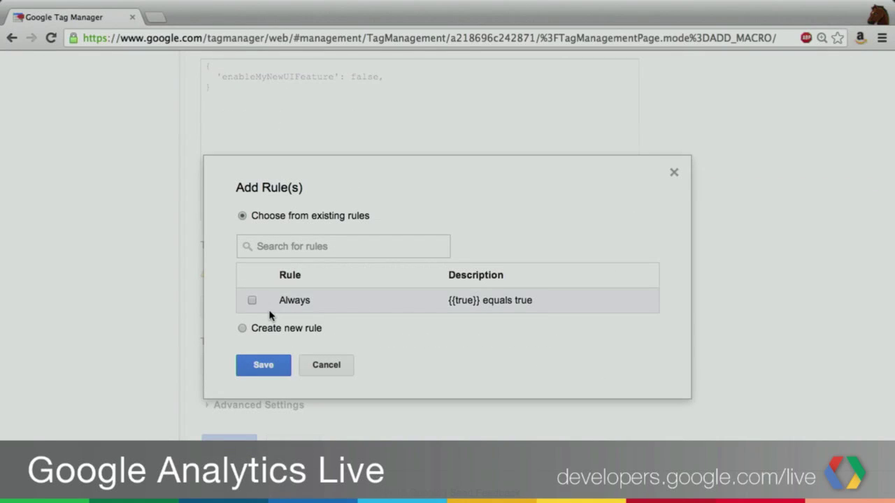
left_click(243, 329)
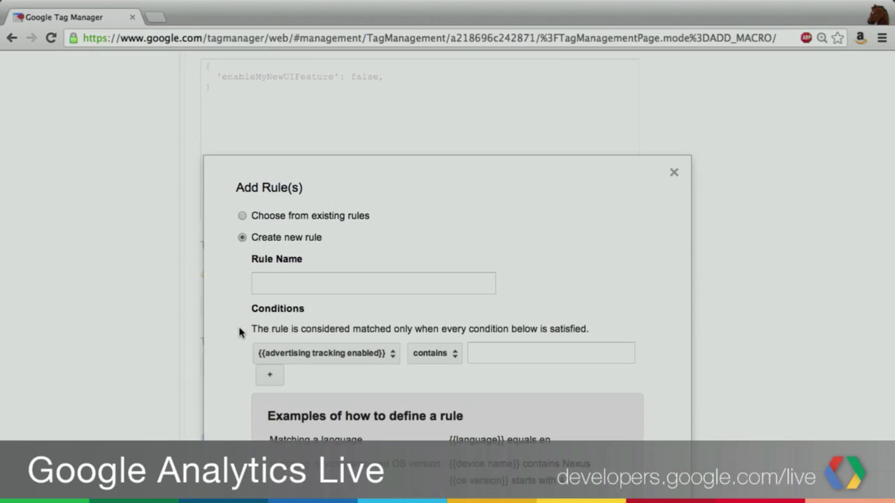
left_click(371, 285)
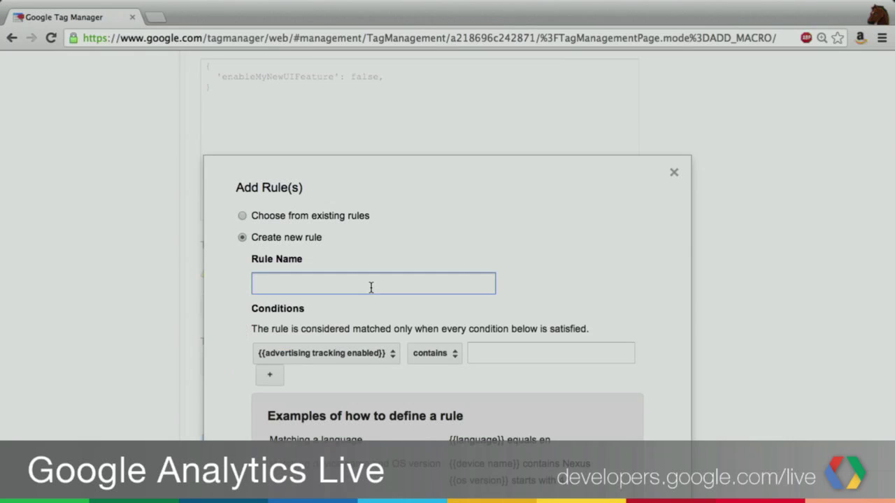
type("on iOS")
Set the rule's condition to {{os version}} equals "iOS" and save the rule.
left_click(383, 351)
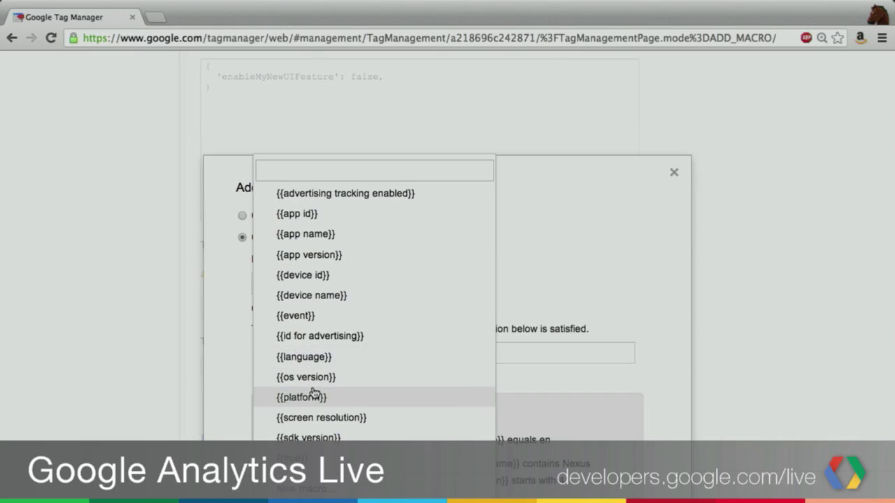
left_click(314, 377)
left_click(390, 354)
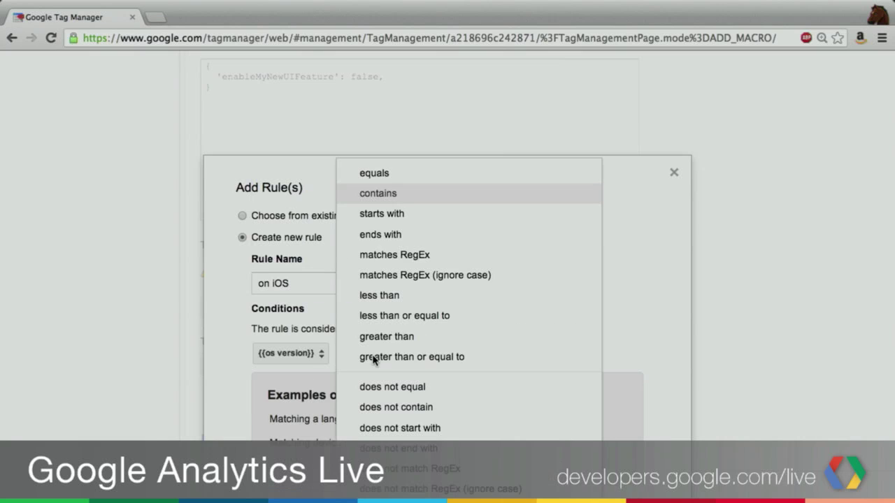
left_click(385, 174)
left_click(417, 357)
type("iOS")
scroll(416, 360, "down", 2)
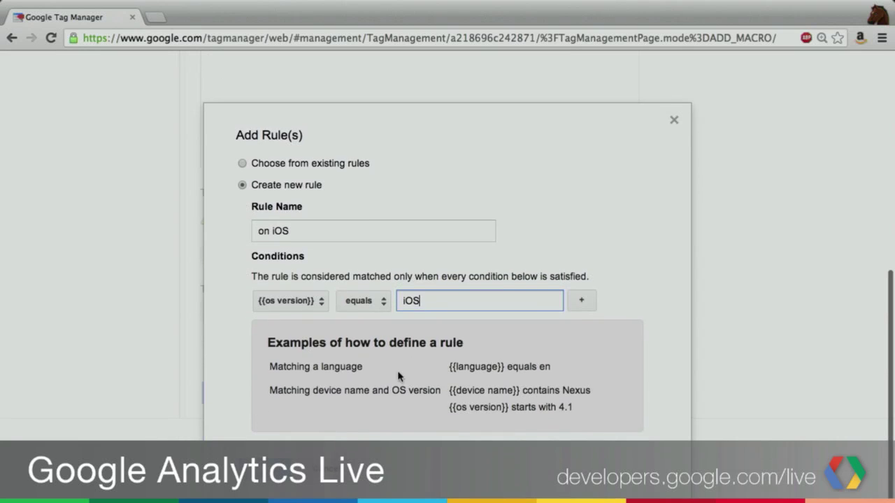
left_click(294, 458)
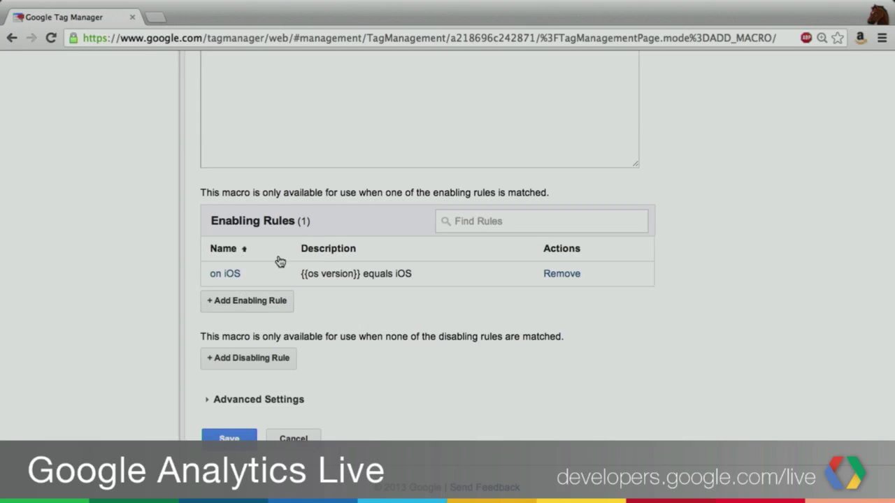
Check the value collection of the disableUIFeatureOniOS macro and save the macro.
scroll(284, 293, "up", 5)
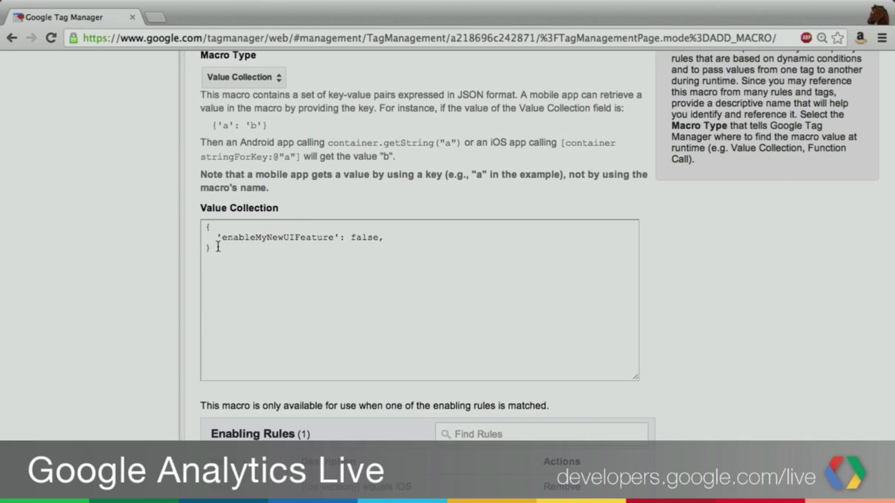
left_click_drag(206, 230, 228, 266)
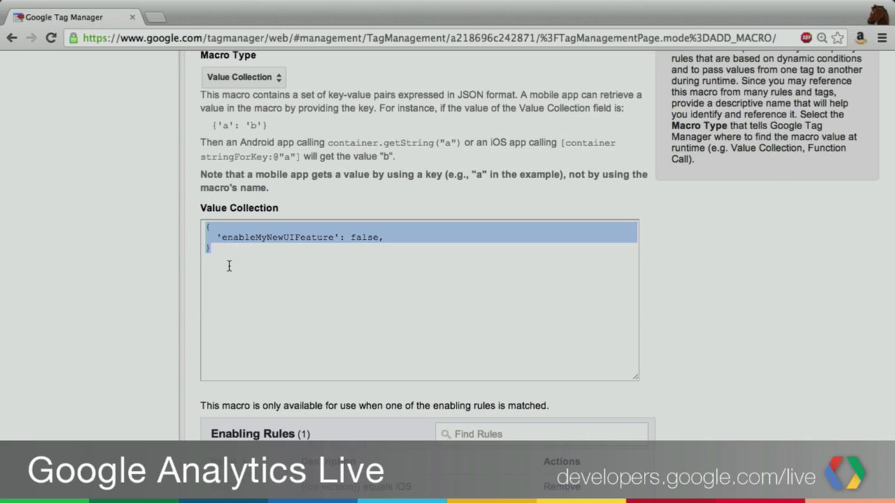
scroll(229, 266, "down", 5)
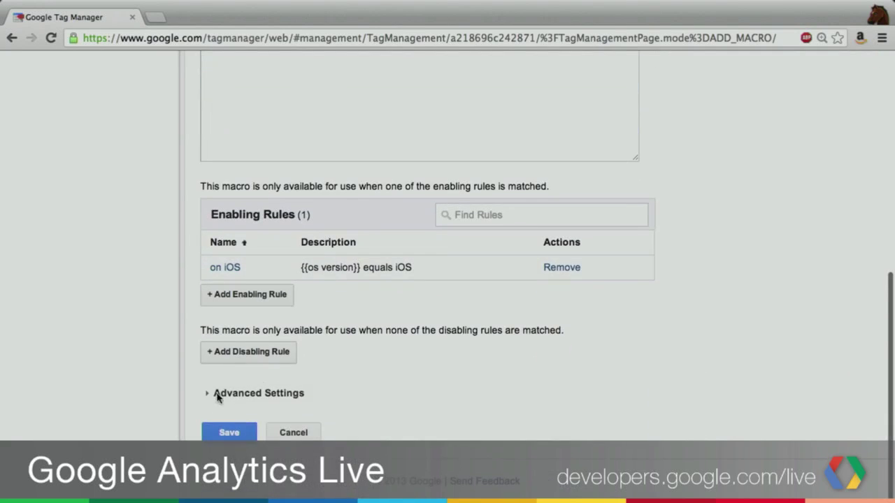
left_click(215, 429)
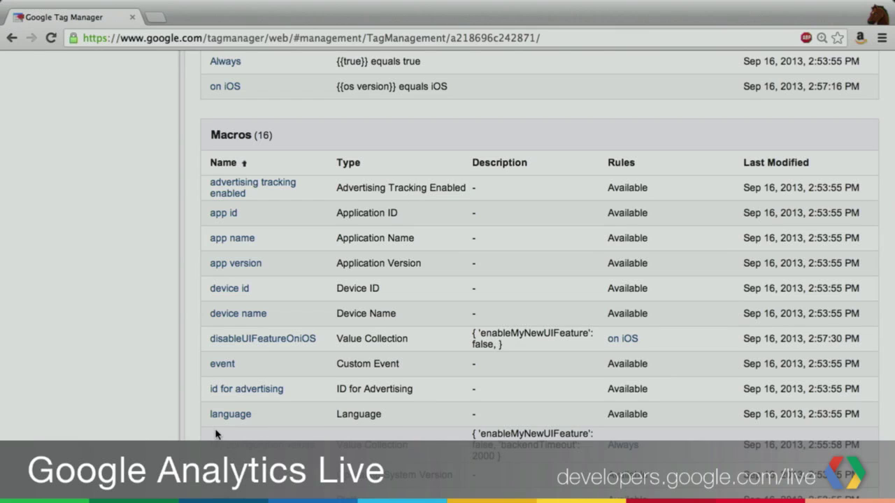
Start another new macro in the container draft and name it "enable UI Feature on Android".
scroll(215, 435, "up", 10)
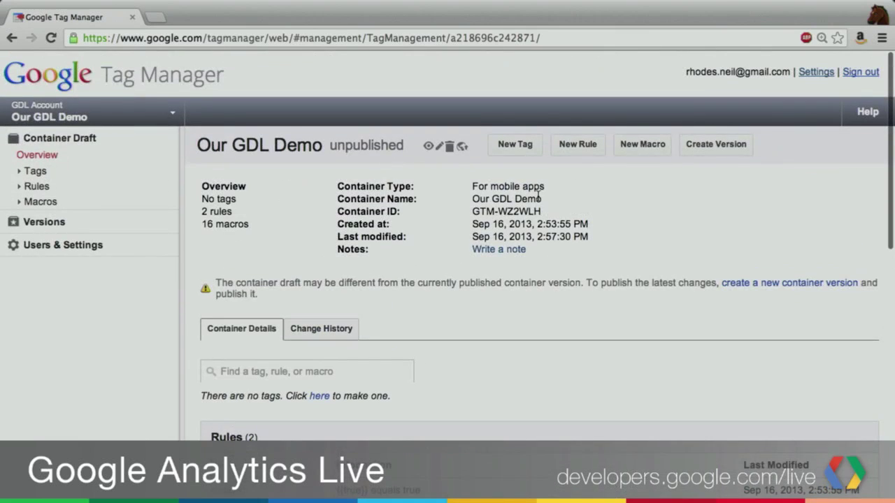
left_click(638, 144)
left_click(238, 237)
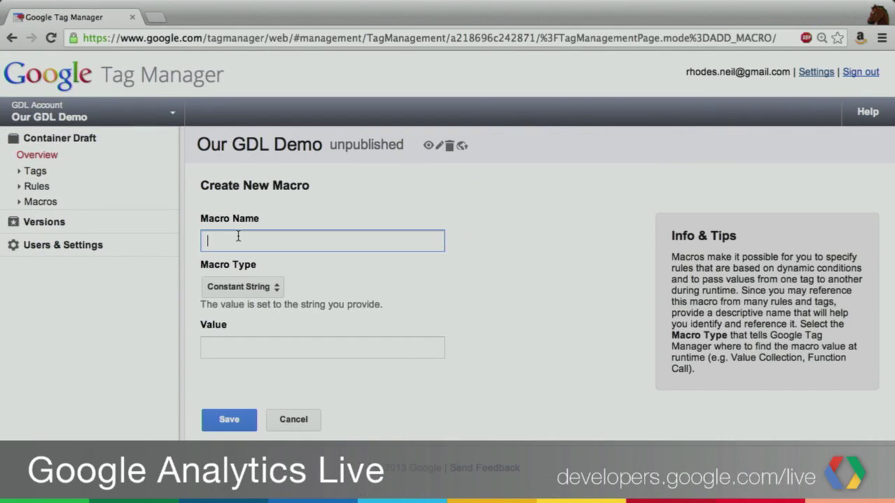
type("enabled on ANdroid")
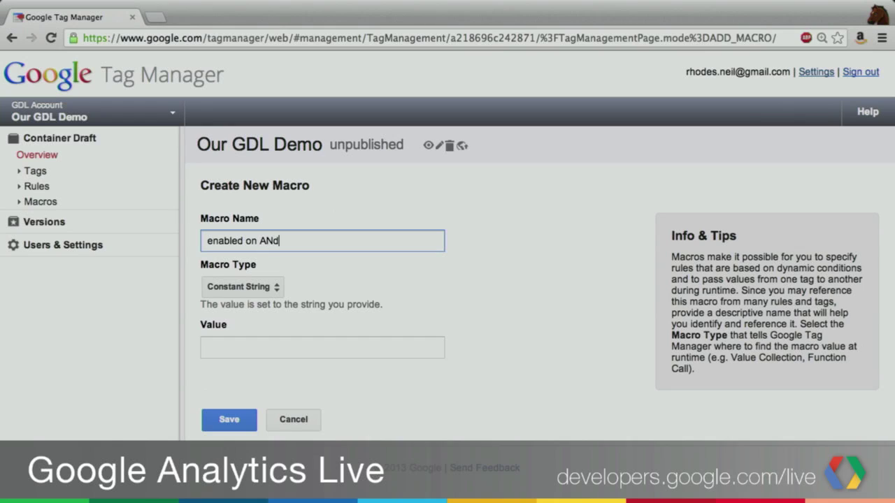
left_click(273, 241)
key("BackSpace")
type("n")
left_click(248, 241)
key("alt+BackSpace")
type("enable UI ")
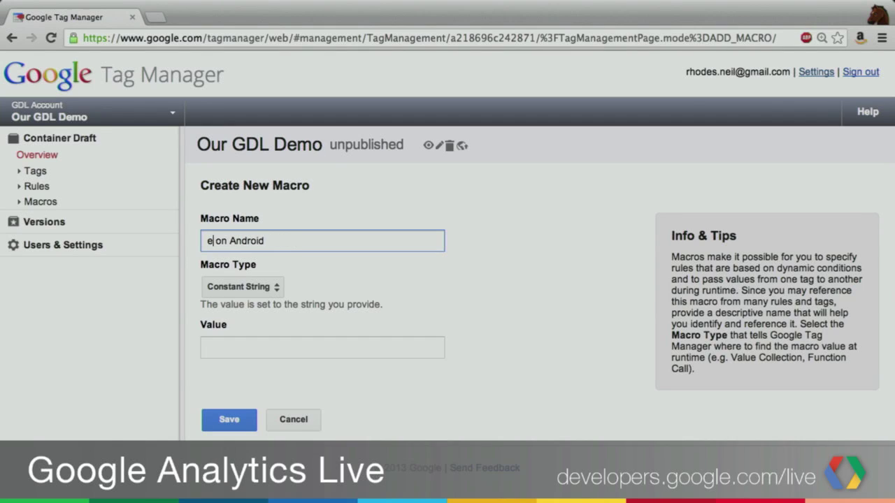
type("Feature")
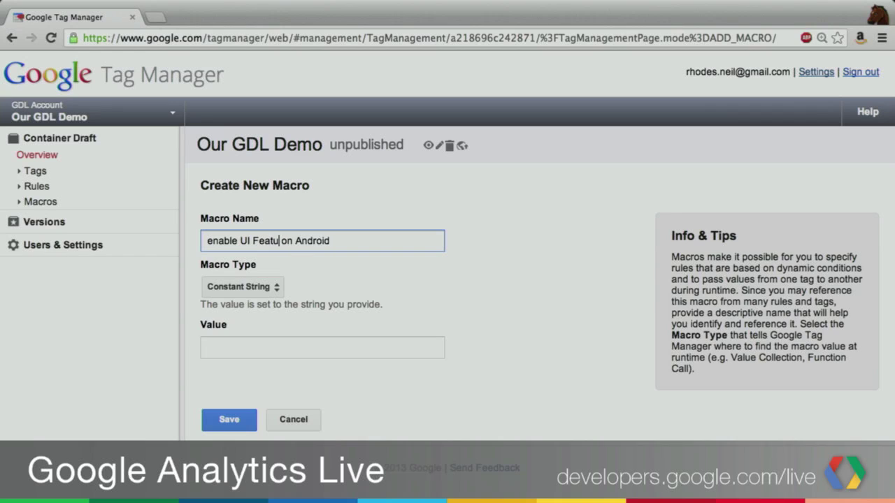
Set the macro type to Value Collection and enter the JSON pair 'enableUIFeature': true in braces.
left_click(210, 288)
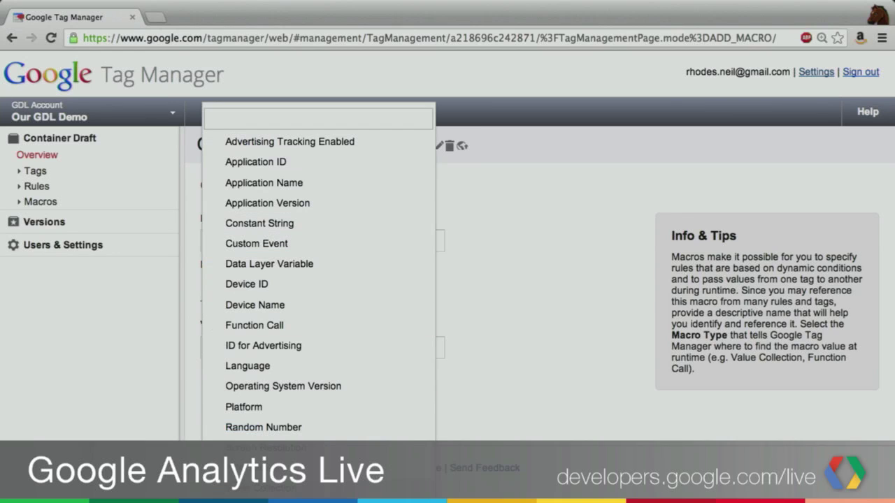
left_click(259, 488)
left_click(250, 438)
type("{")
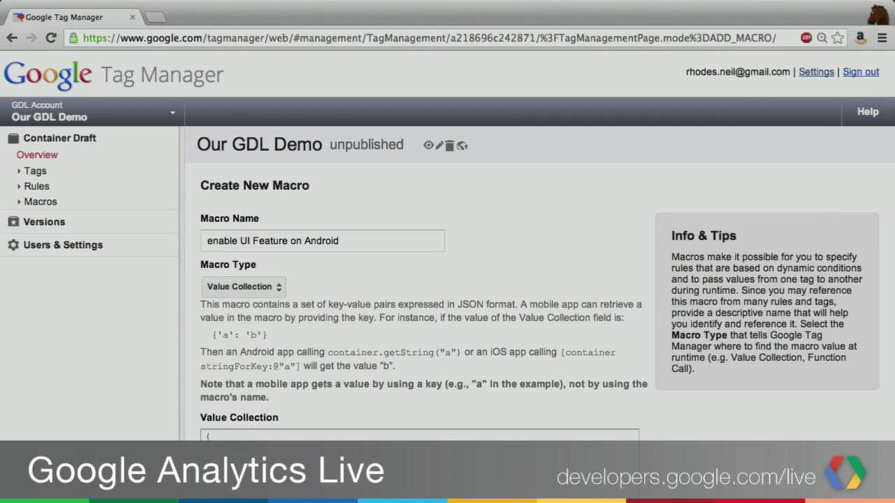
key("Return")
type("\"enableUIFeature\": true")
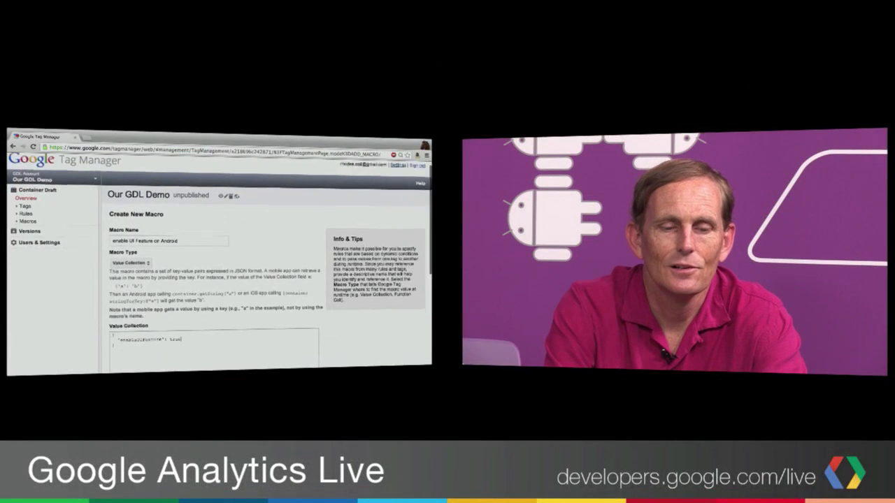
Add the existing Always rule as the enabling rule of the Android macro.
scroll(135, 328, "down", 4)
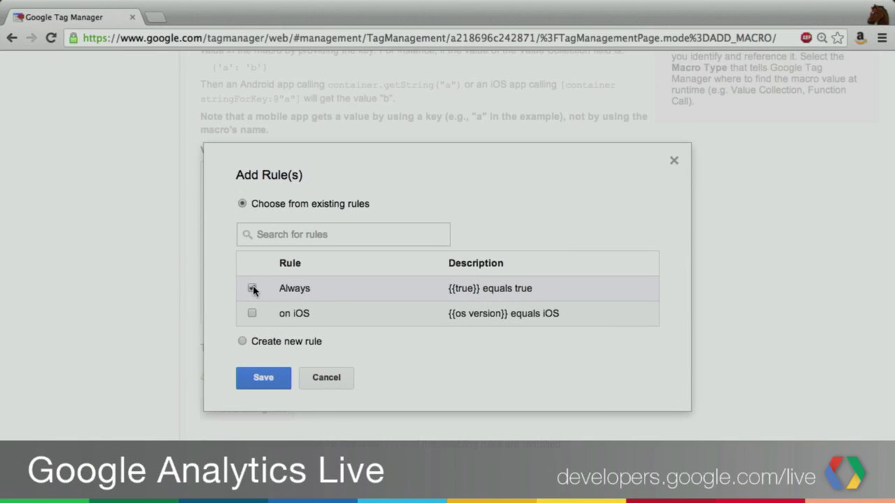
left_click(253, 289)
left_click(258, 379)
Add the existing "on iOS" rule as the macro's disabling rule and save the macro.
scroll(262, 377, "down", 5)
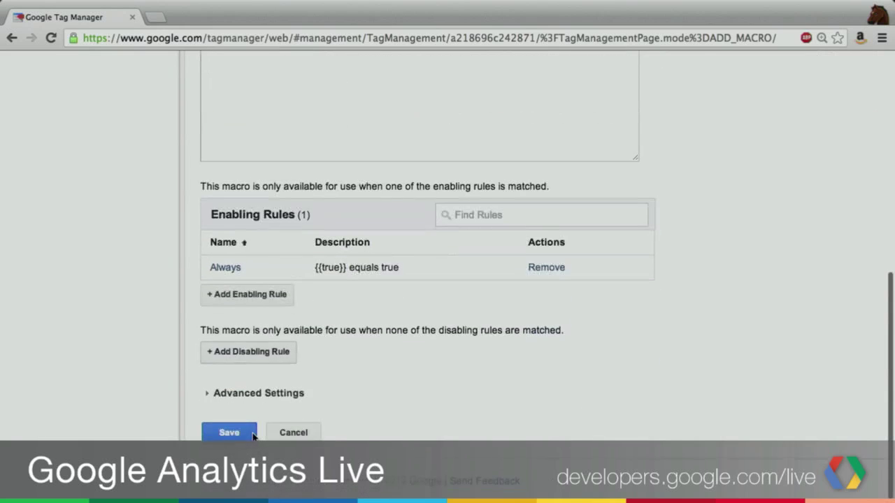
left_click(266, 354)
left_click(252, 313)
left_click(261, 378)
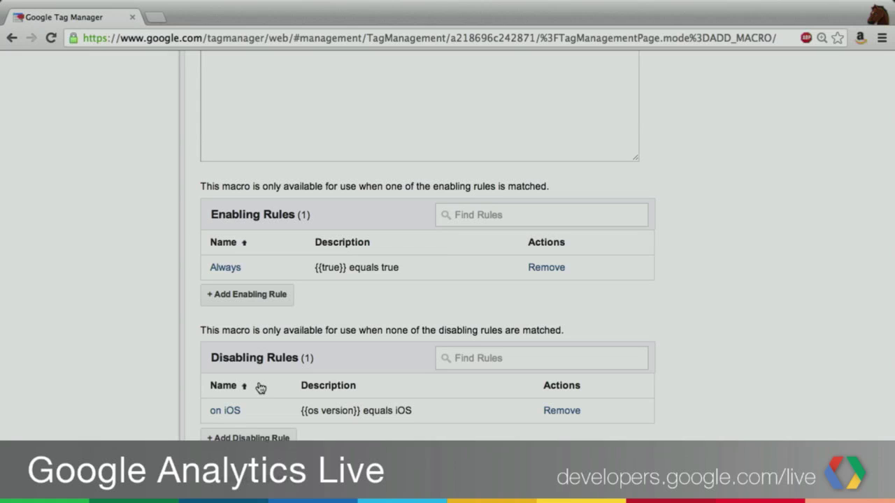
scroll(295, 383, "down", 3)
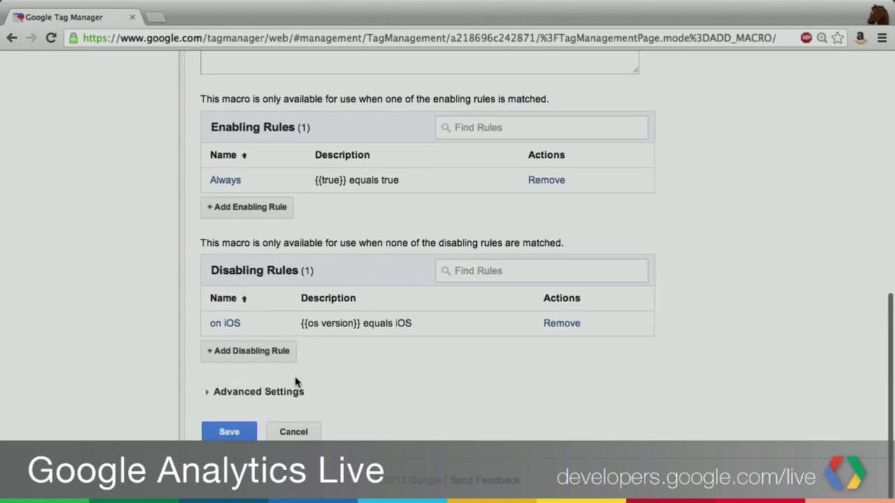
left_click(240, 429)
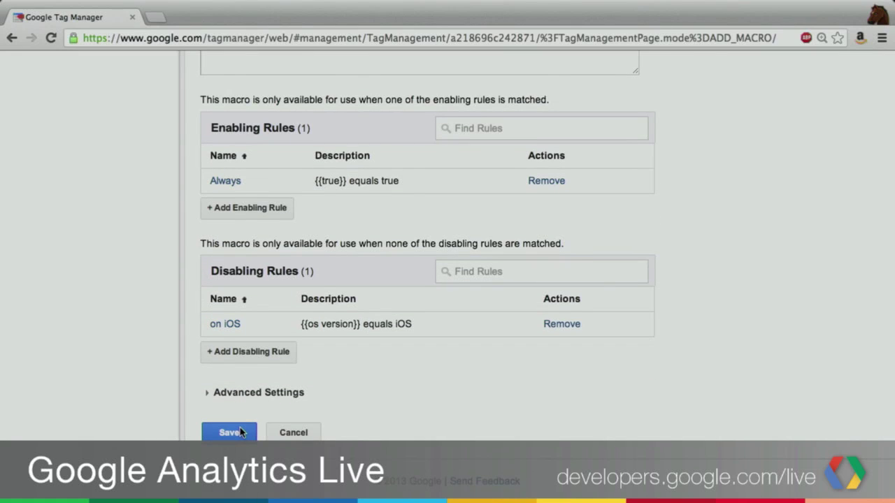
Reopen the "enable UI Feature on Android" macro, change its key to 'enableMyNewUIFeature' and save it.
scroll(329, 326, "down", 1)
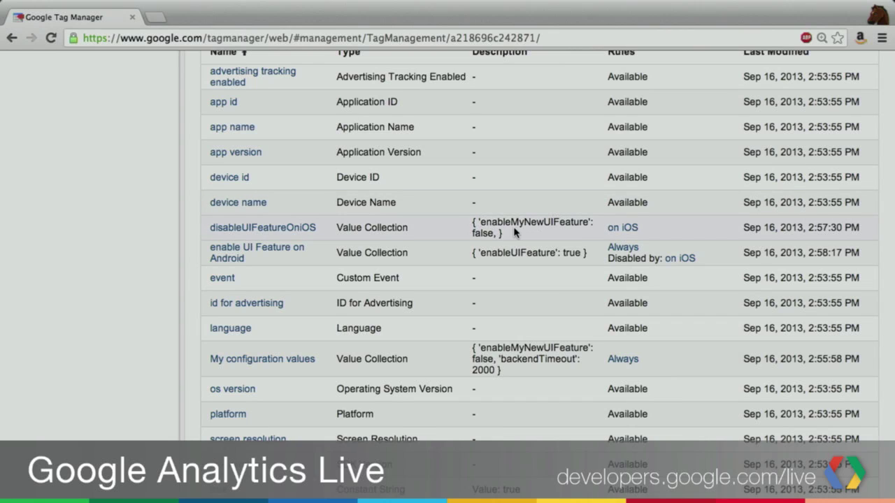
left_click(262, 252)
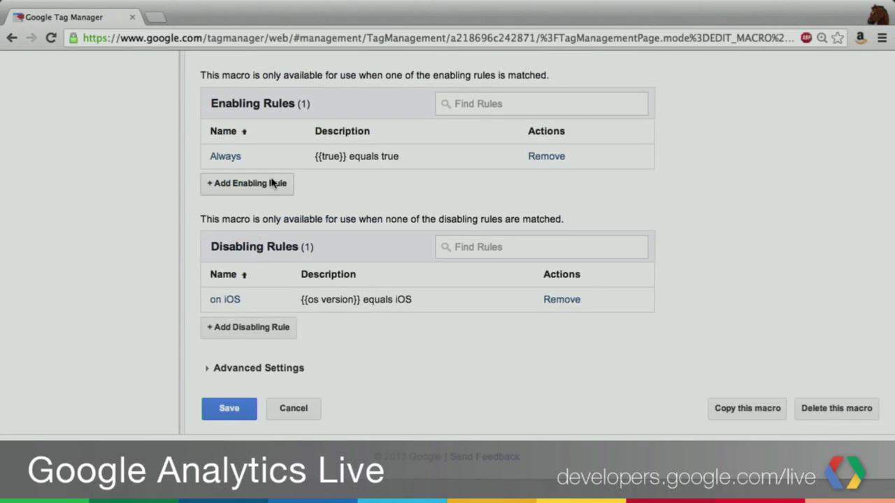
scroll(276, 182, "up", 1)
scroll(273, 184, "up", 5)
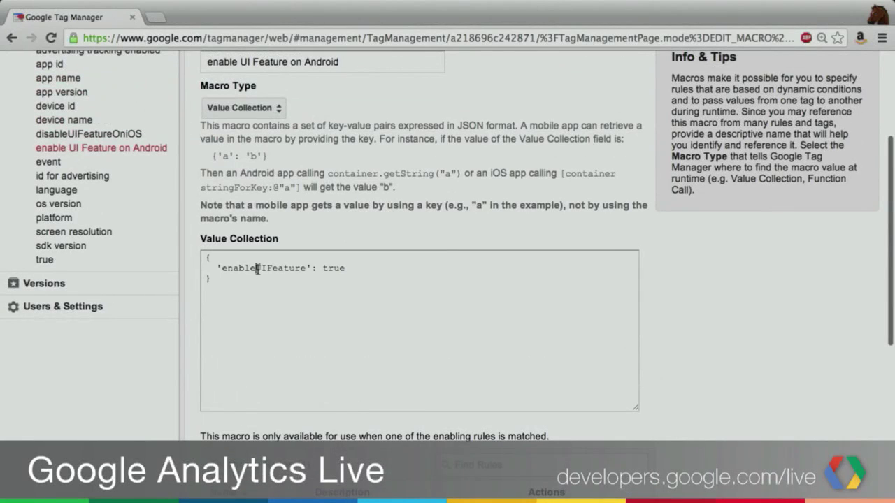
scroll(280, 269, "down", 6)
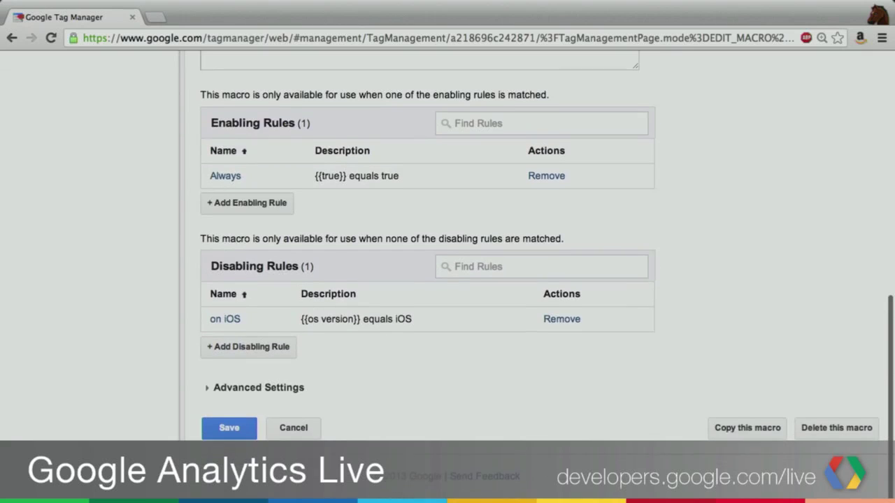
left_click(226, 431)
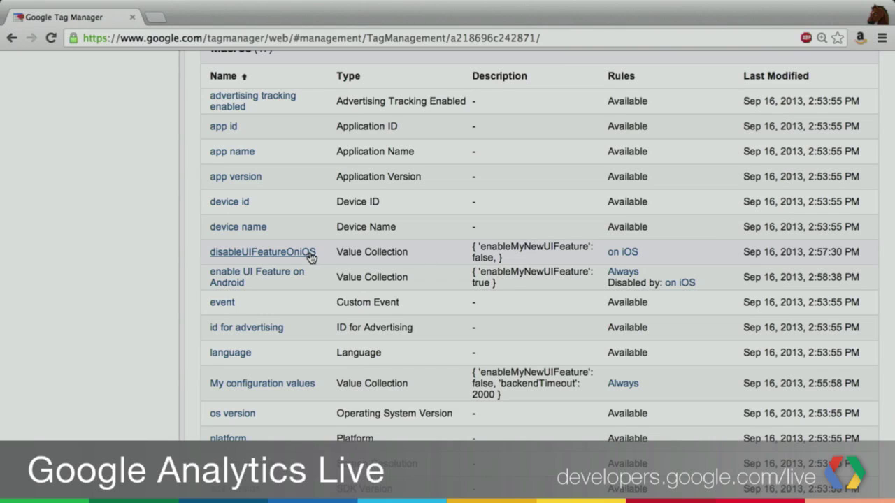
left_click_drag(326, 256, 209, 253)
left_click(336, 382)
left_click_drag(210, 383, 322, 381)
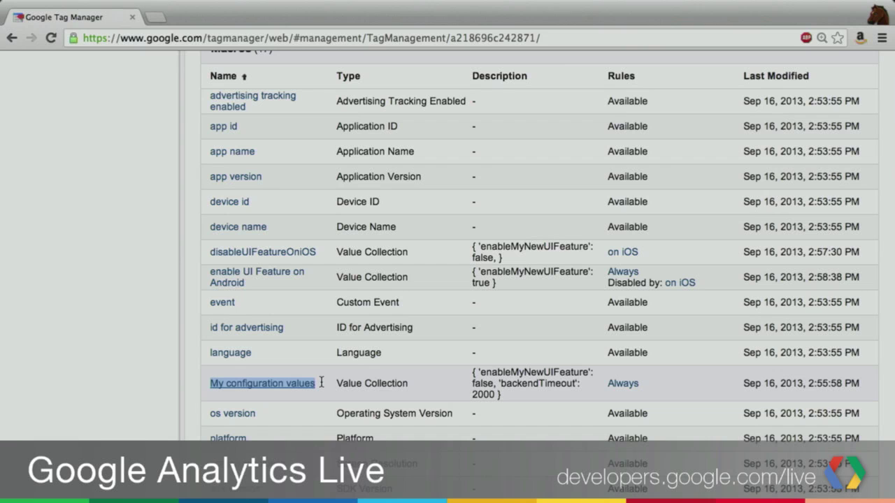
Delete the 'enableMyNewUIFeature' pair from the "My configuration values" macro and save it.
left_click(306, 384)
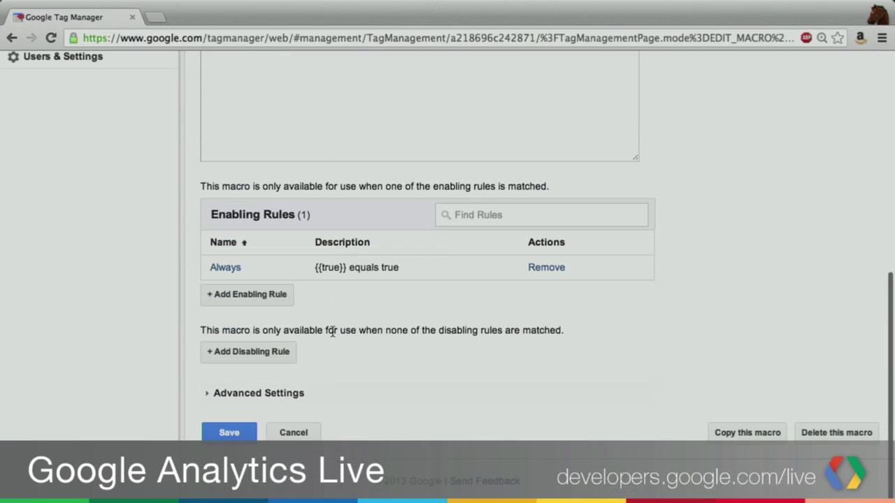
scroll(317, 161, "up", 5)
triple_click(303, 218)
key("BackSpace")
scroll(310, 280, "down", 5)
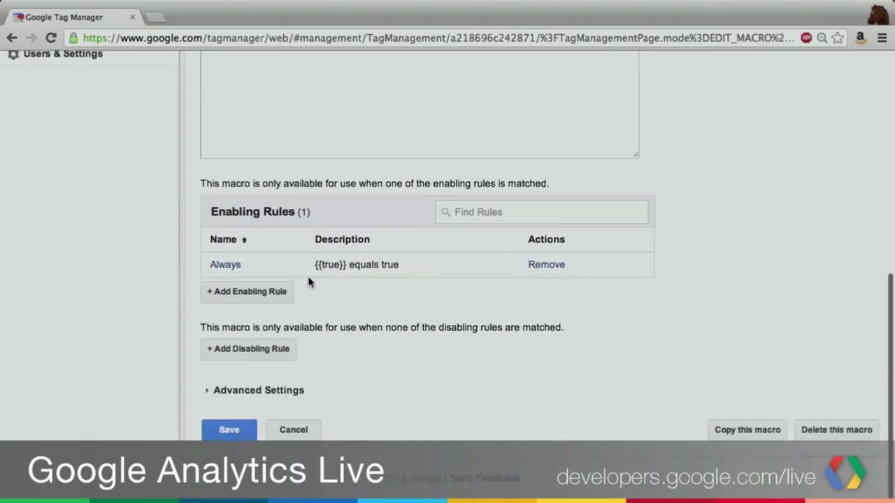
left_click(230, 429)
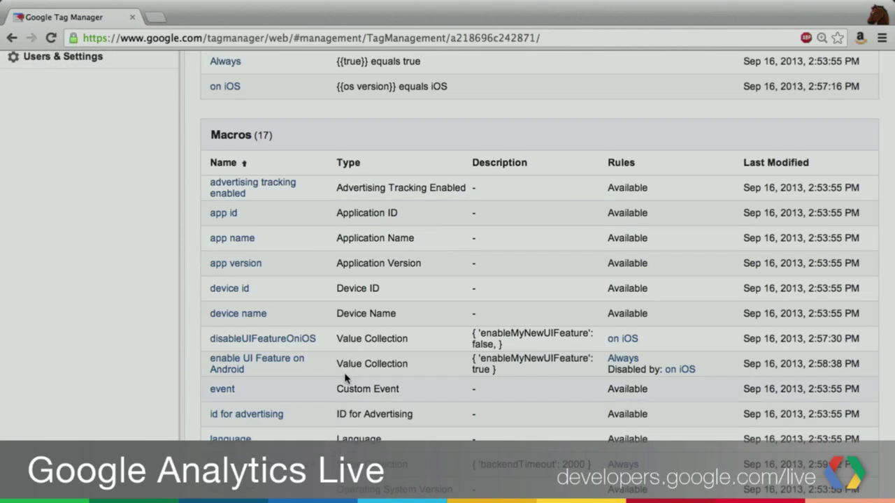
scroll(332, 388, "down", 2)
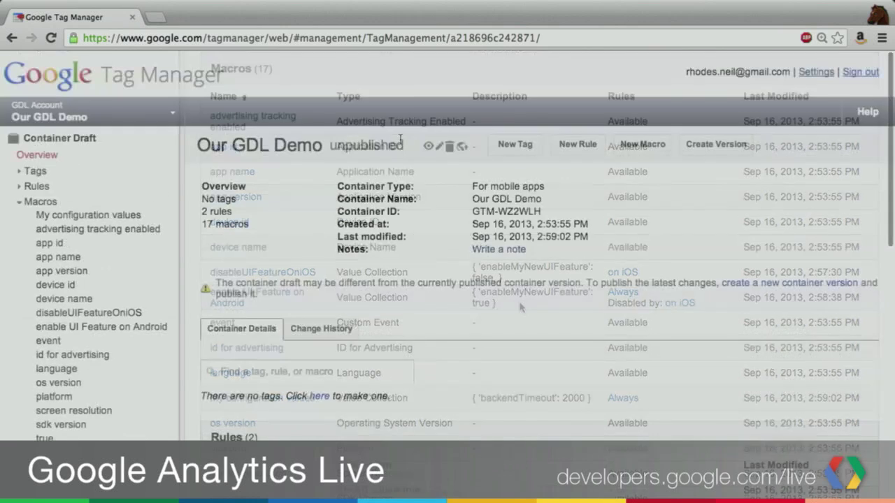
Add a new tag named 'GA screen view' with the Universal Analytics (beta) tag type.
left_click(503, 150)
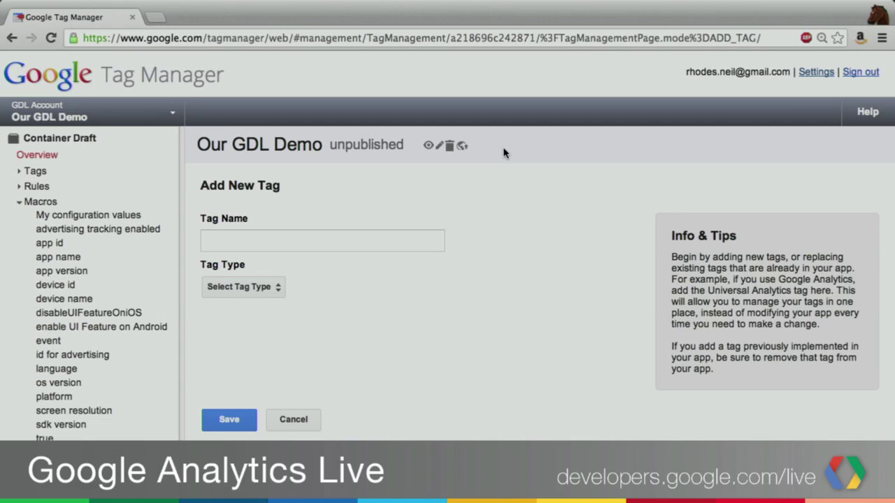
left_click(257, 241)
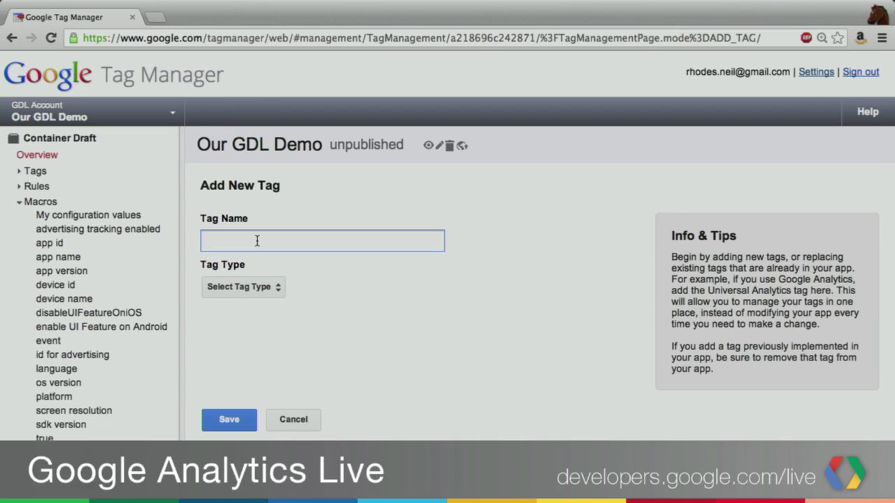
type("GA screen view")
left_click(257, 287)
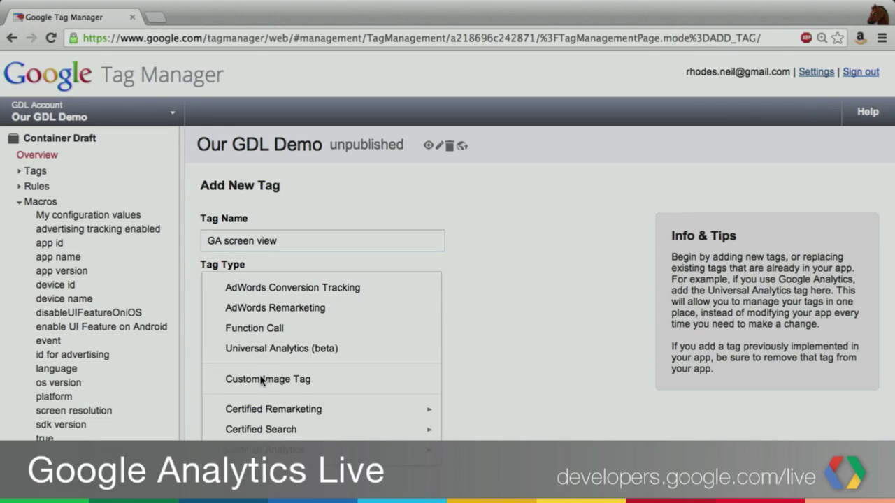
left_click(296, 356)
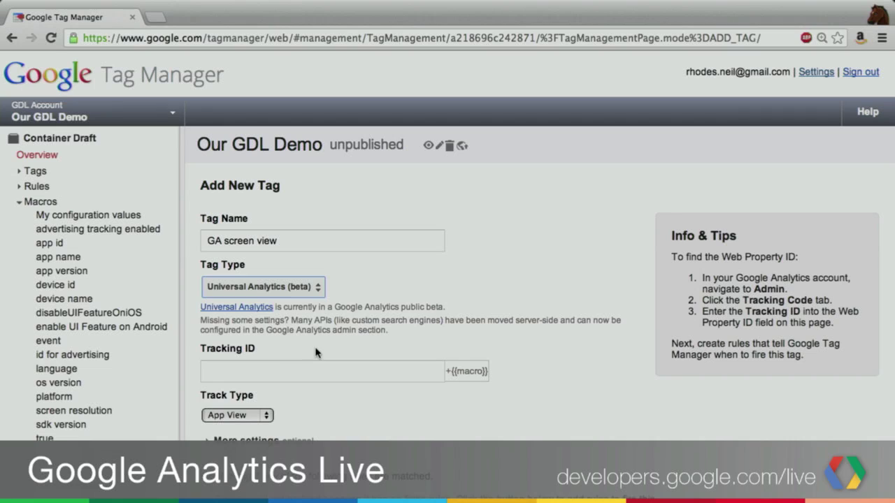
Enter the Analytics tracking ID for the tag and keep App View as its track type.
left_click(288, 371)
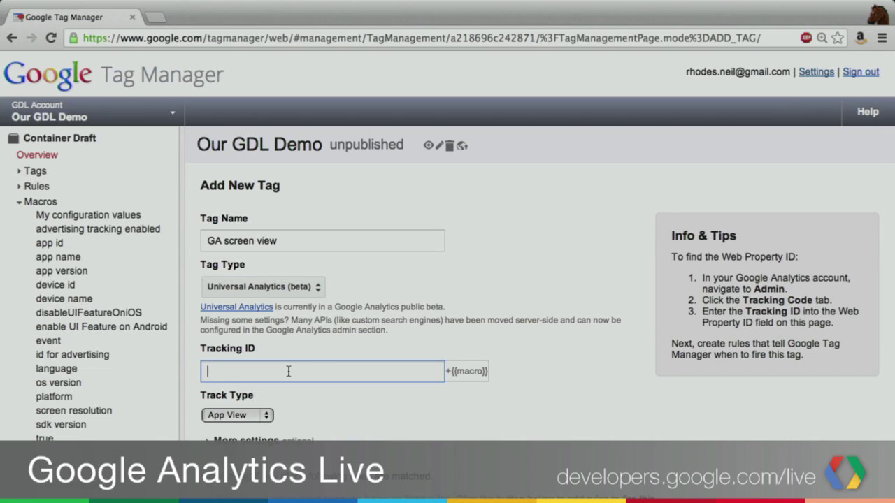
type("UA-1234567-9")
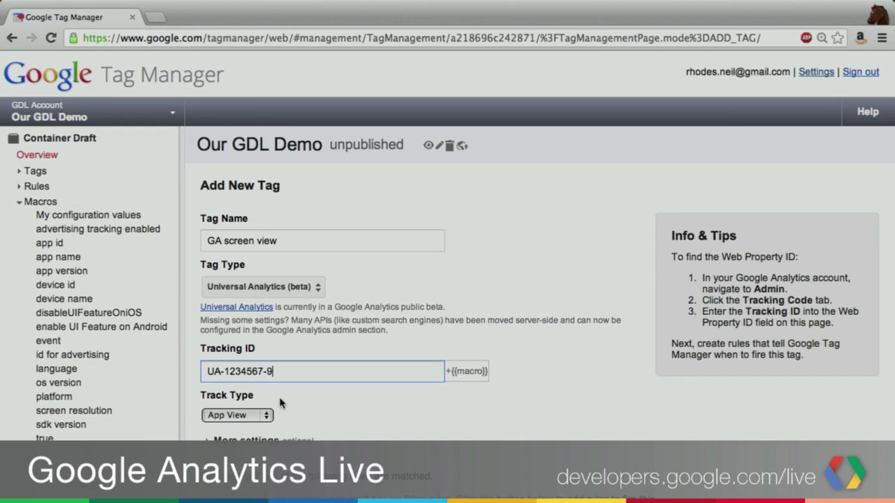
scroll(282, 402, "down", 3)
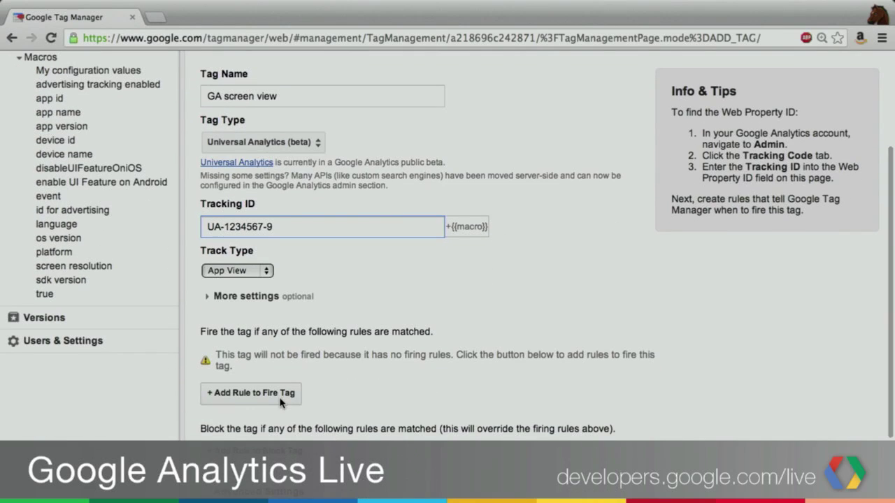
left_click(241, 271)
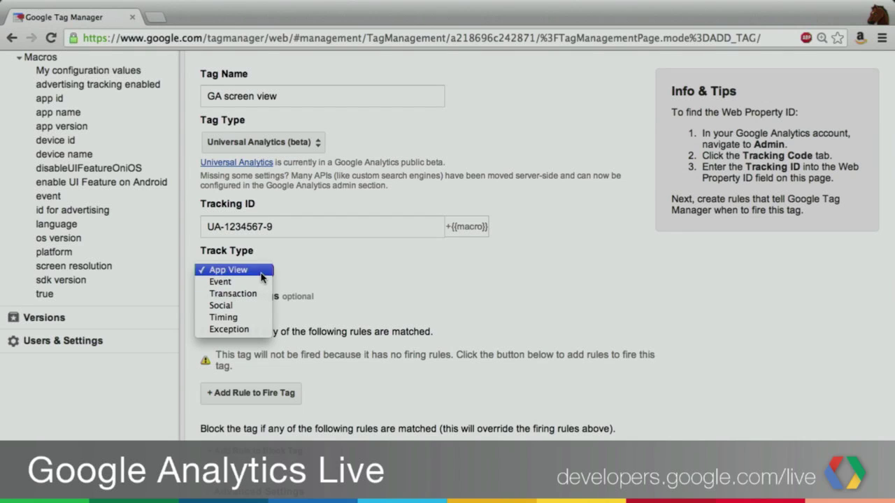
left_click(258, 277)
In the tag's basic configuration, set App Name to the {{app name}} macro and App Version to the {{app version}} macro.
scroll(347, 291, "down", 3)
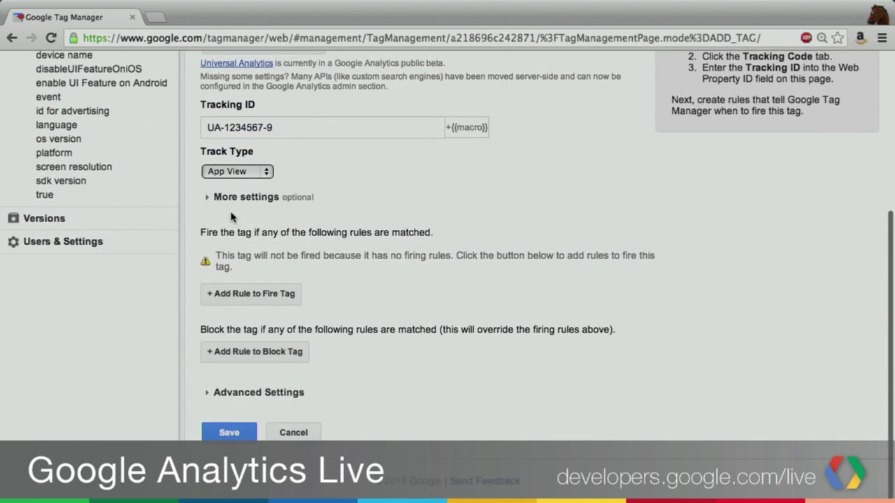
left_click(209, 199)
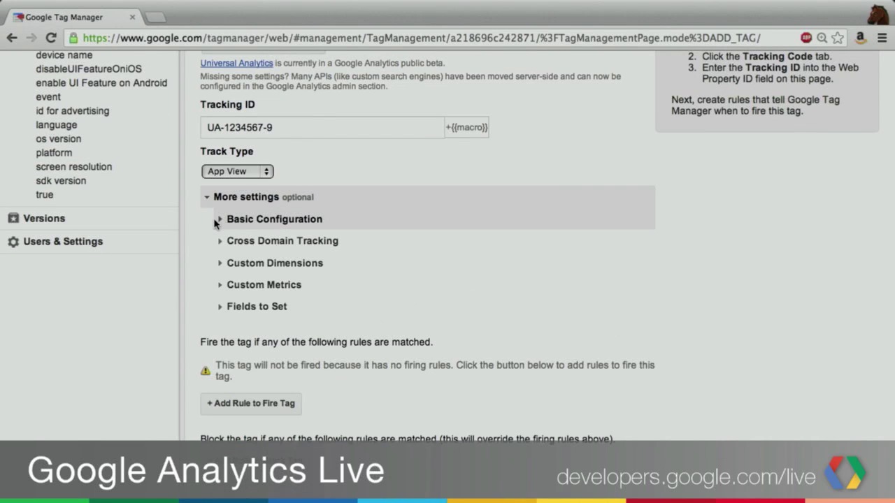
left_click(219, 220)
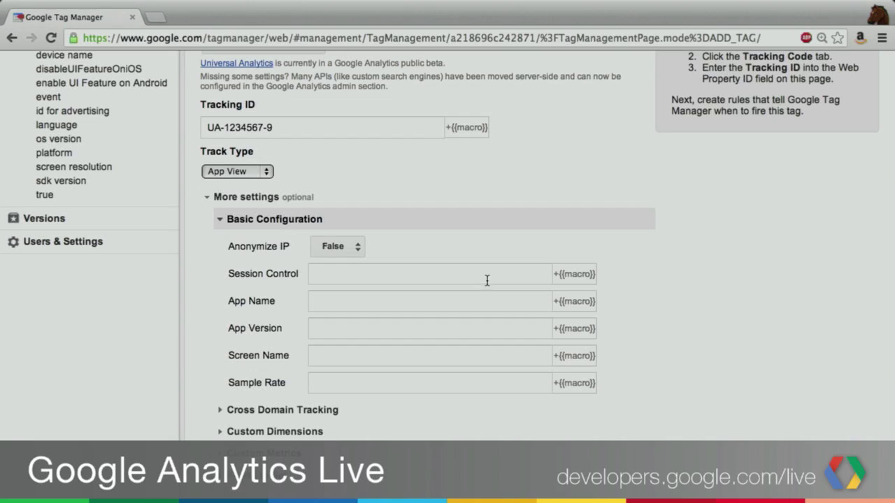
left_click(570, 302)
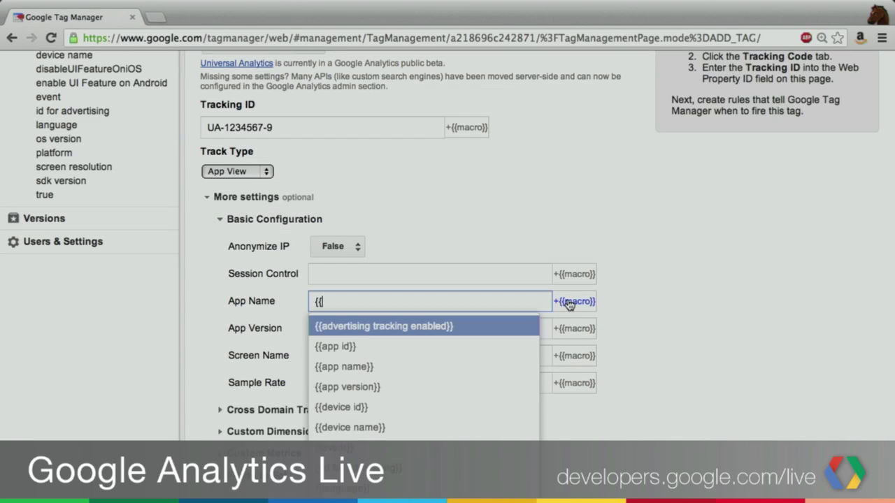
left_click(373, 368)
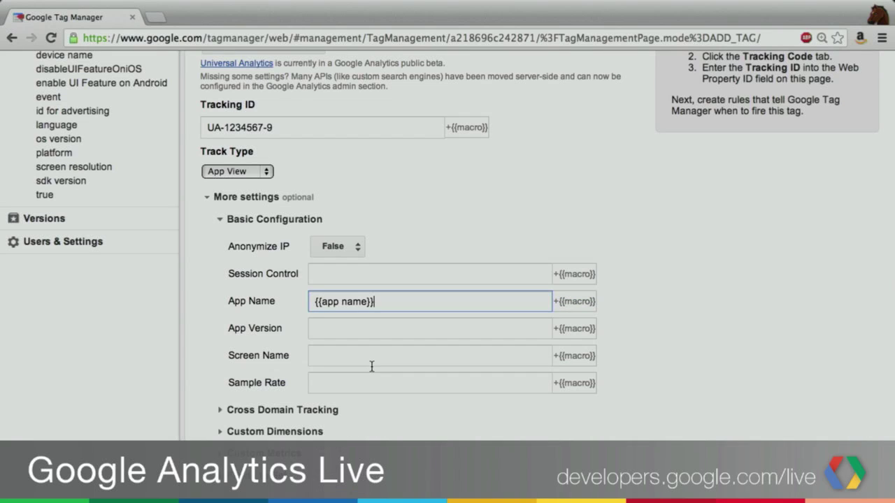
left_click(584, 330)
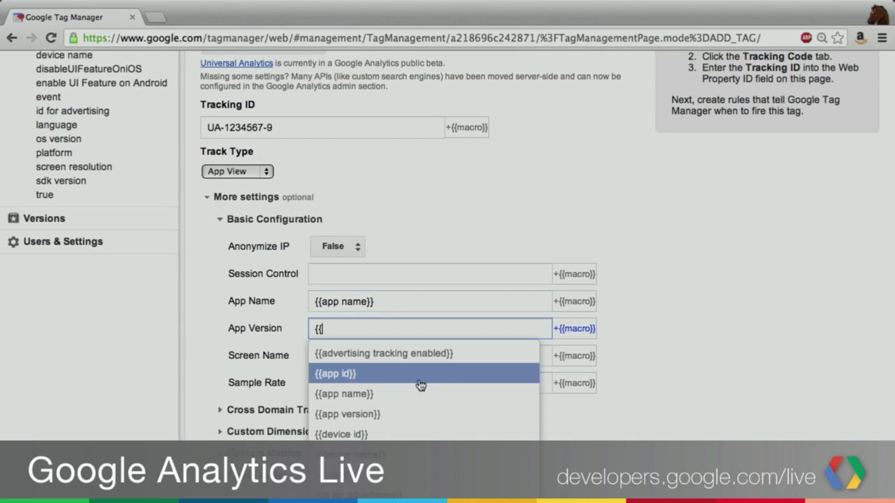
left_click(383, 415)
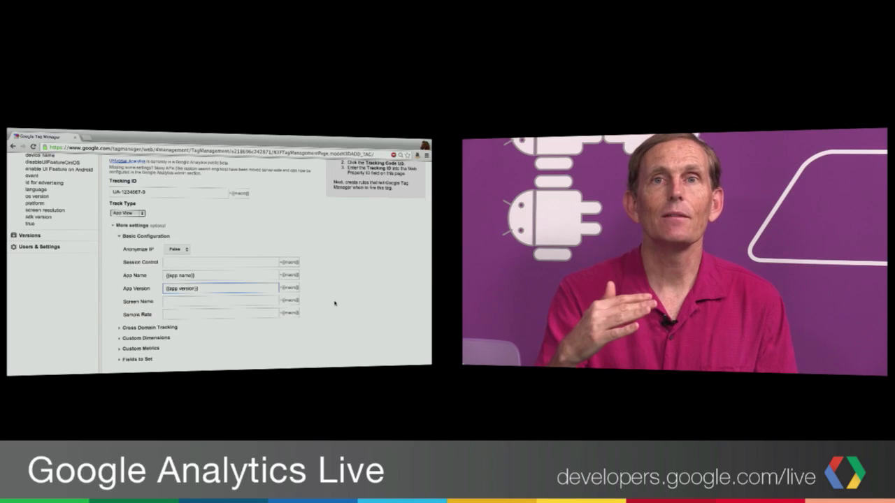
Start a new macro for the tag's Screen Name field and set its type to Data Layer Variable.
left_click(294, 300)
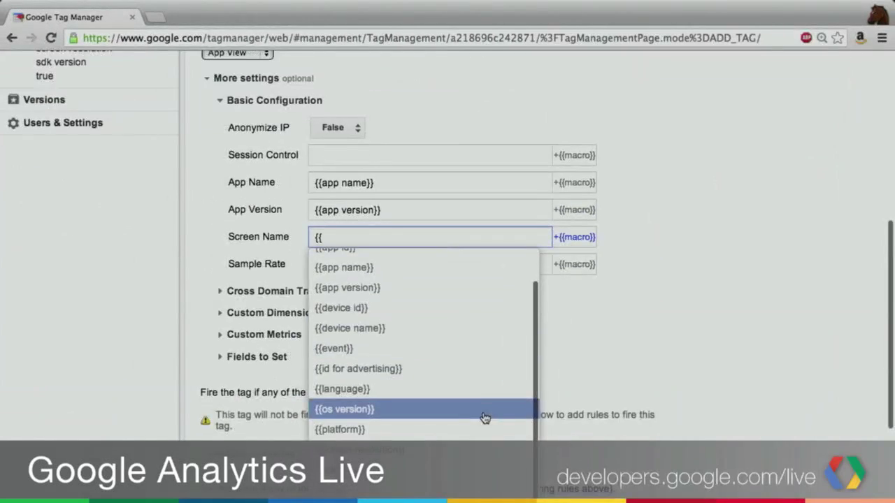
scroll(247, 393, "down", 2)
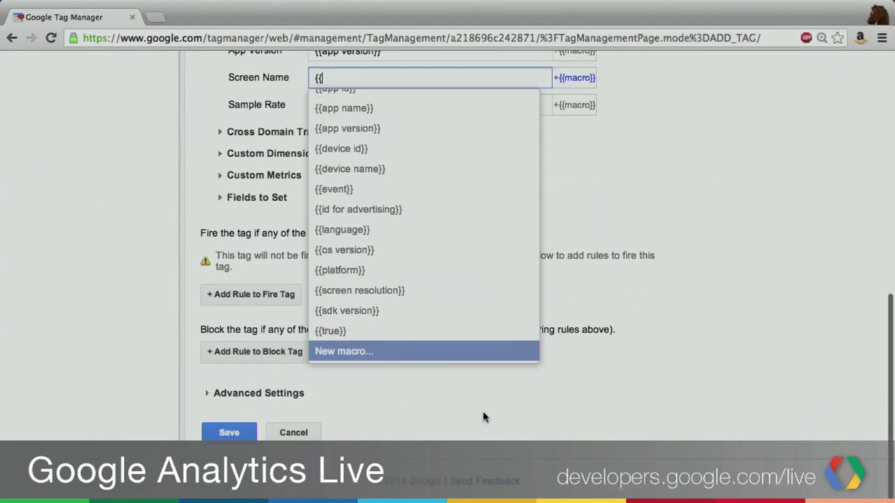
left_click(443, 358)
left_click(363, 274)
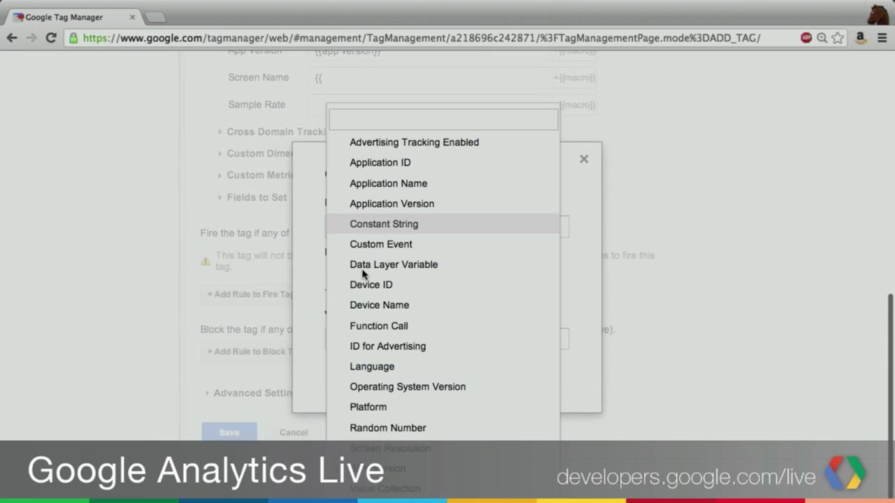
left_click(374, 266)
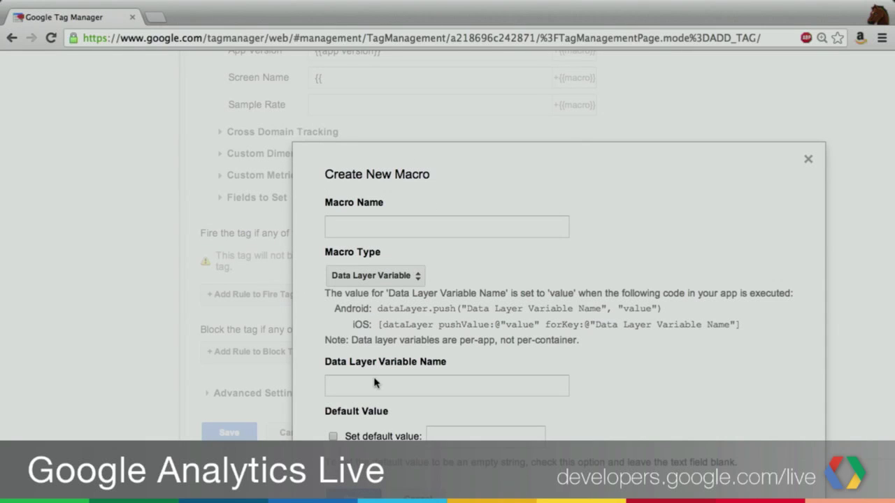
Name the macro 'Screen Name', set its data layer variable name to 'screenName' and save it.
left_click(415, 225)
type("Screen Name")
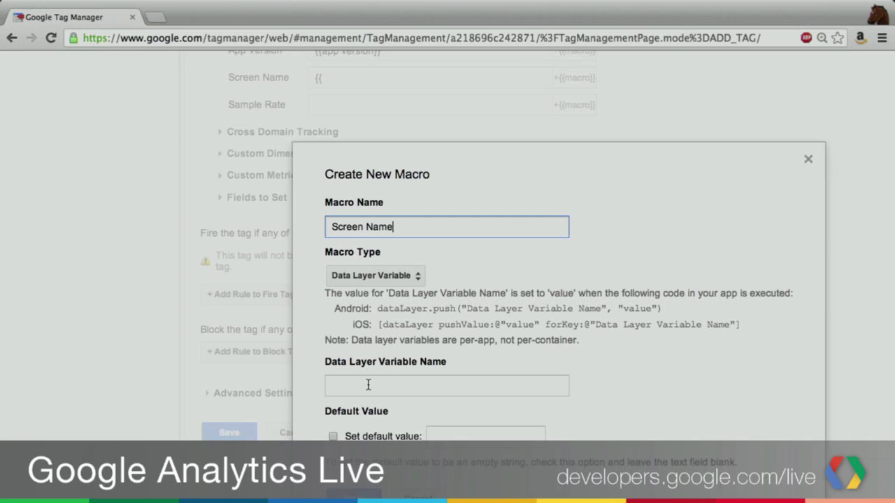
left_click(368, 384)
type("screenName")
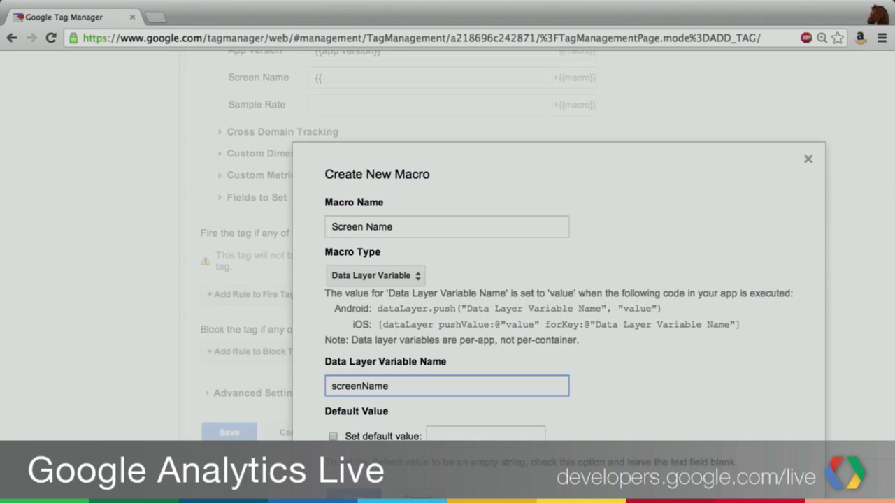
scroll(547, 275, "down", 1)
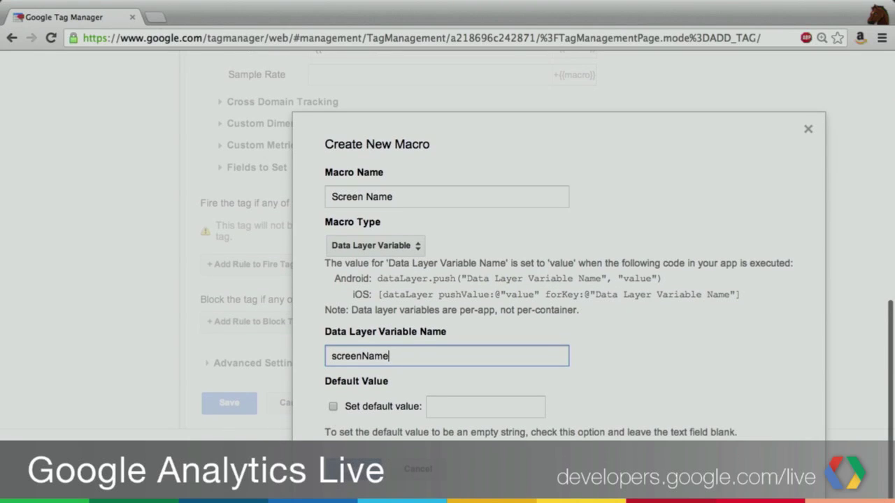
left_click(360, 468)
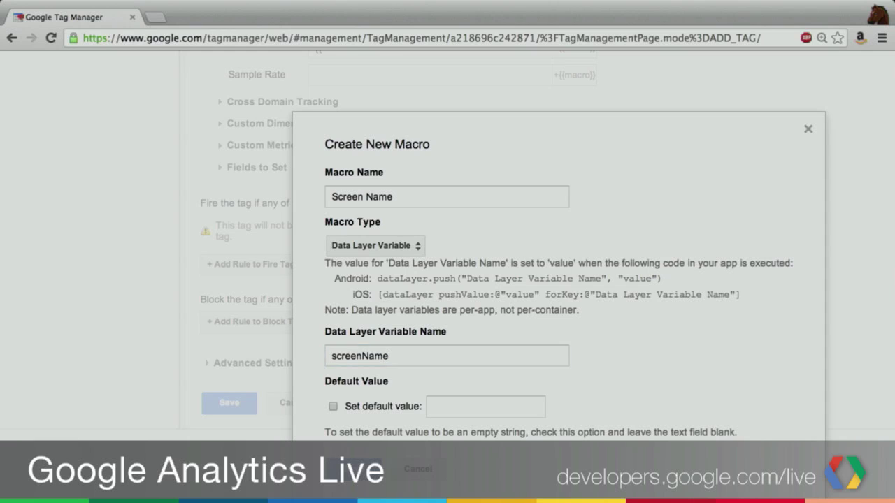
Create a new firing rule for the tag and name it 'on openScreen event'.
scroll(393, 287, "up", 4)
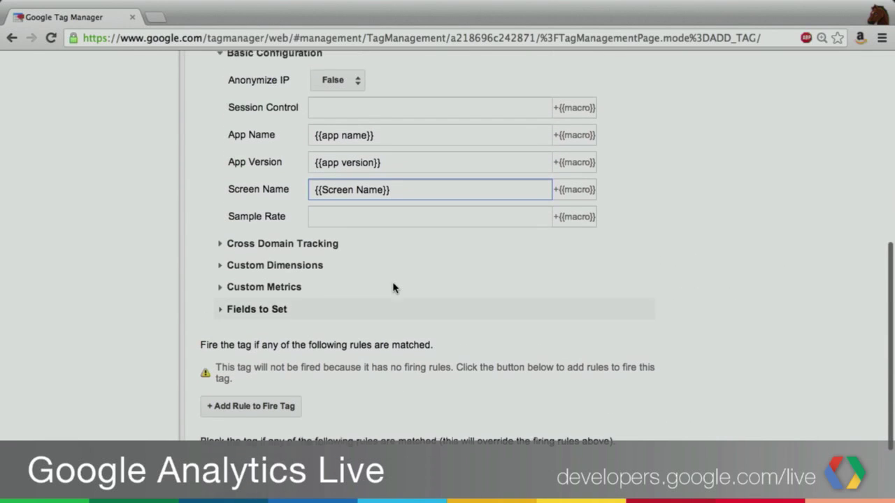
scroll(393, 287, "down", 3)
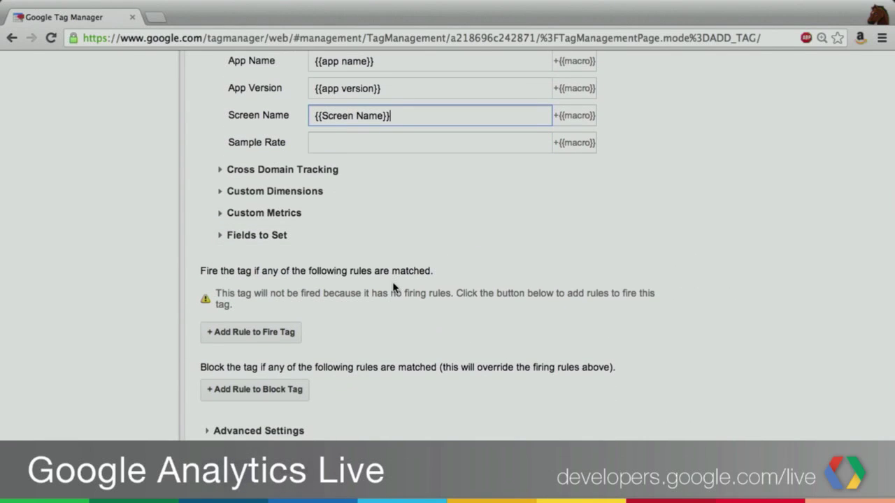
scroll(393, 287, "up", 12)
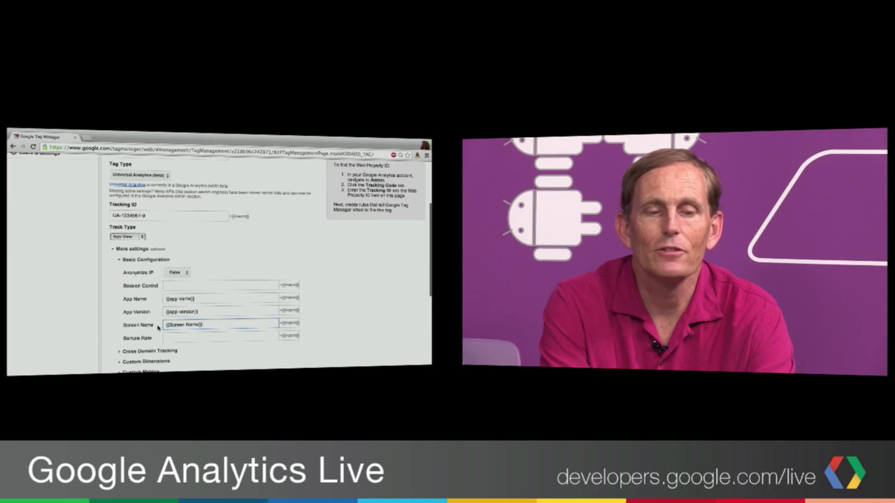
scroll(160, 327, "down", 2)
scroll(160, 328, "down", 5)
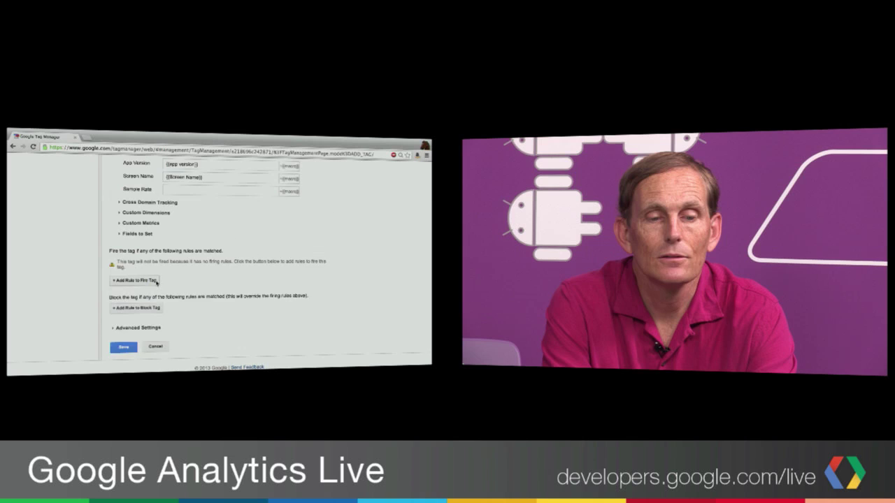
left_click(155, 281)
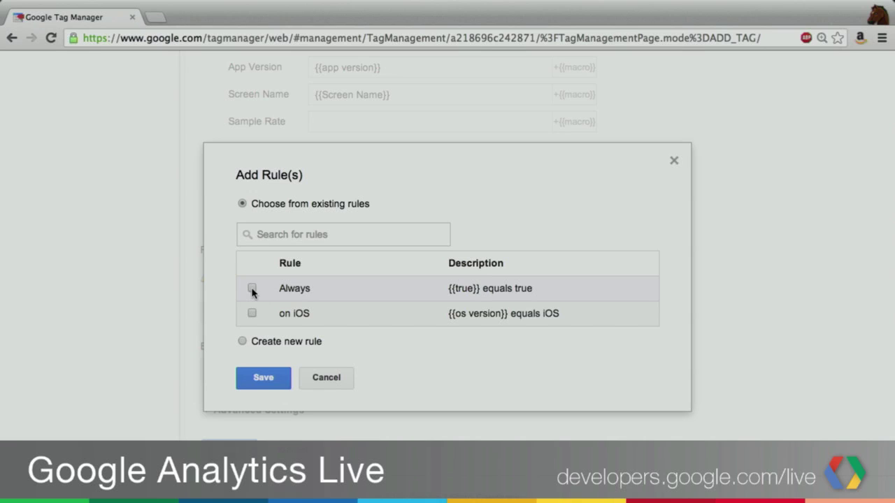
left_click(242, 341)
left_click(353, 271)
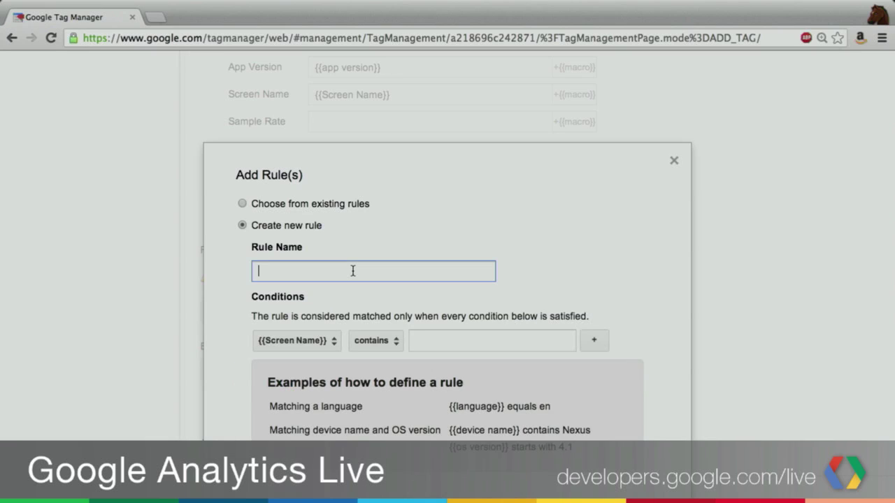
type("on")
key("BackSpace")
key("BackSpace")
type("openScreen event")
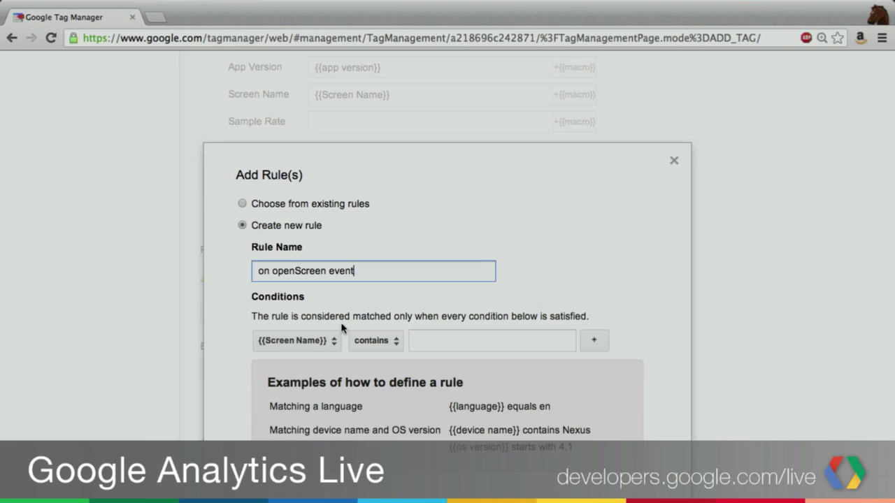
Set the new rule's condition to {{event}} equals 'openScreen'.
left_click(324, 342)
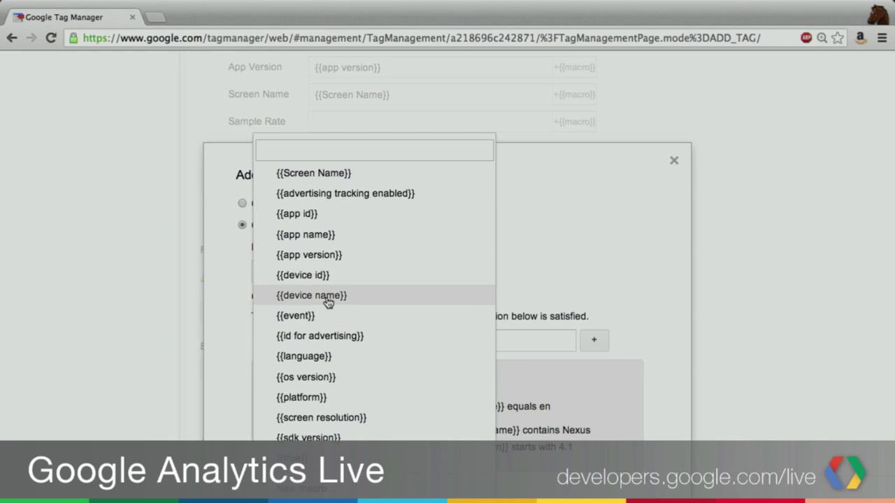
left_click(325, 314)
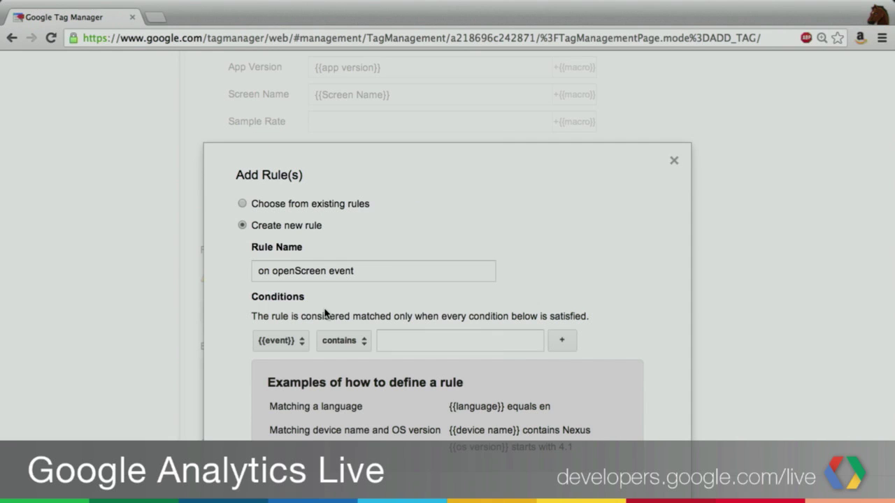
left_click(365, 341)
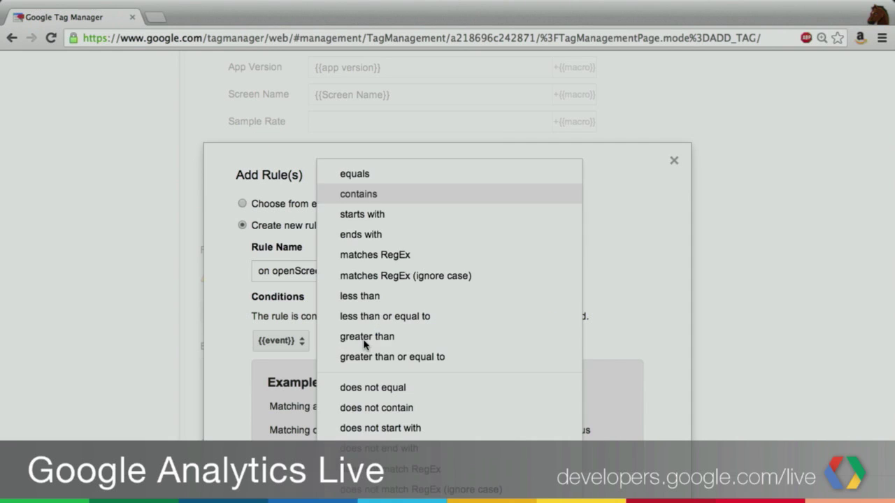
left_click(396, 177)
left_click(418, 341)
type("ope")
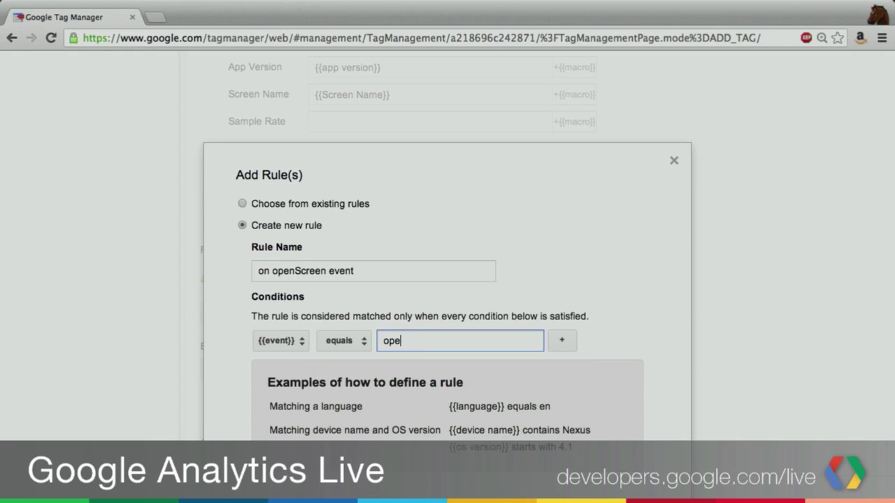
type("nScreen")
scroll(362, 399, "down", 2)
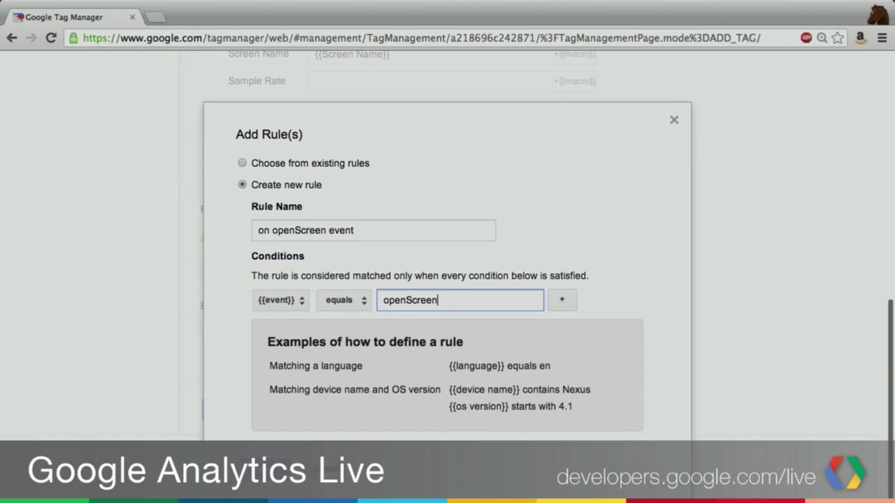
Save the 'on openScreen event' rule as the tag's firing rule.
left_click(241, 462)
scroll(369, 389, "up", 2)
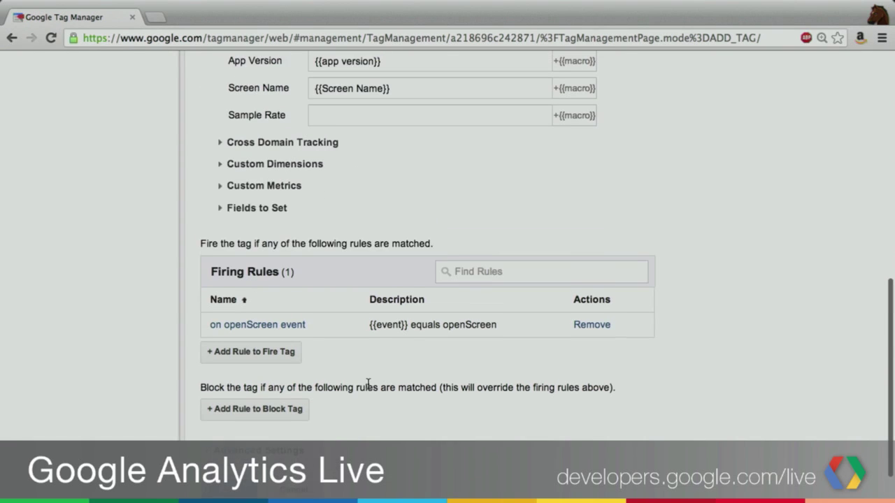
scroll(370, 389, "down", 2)
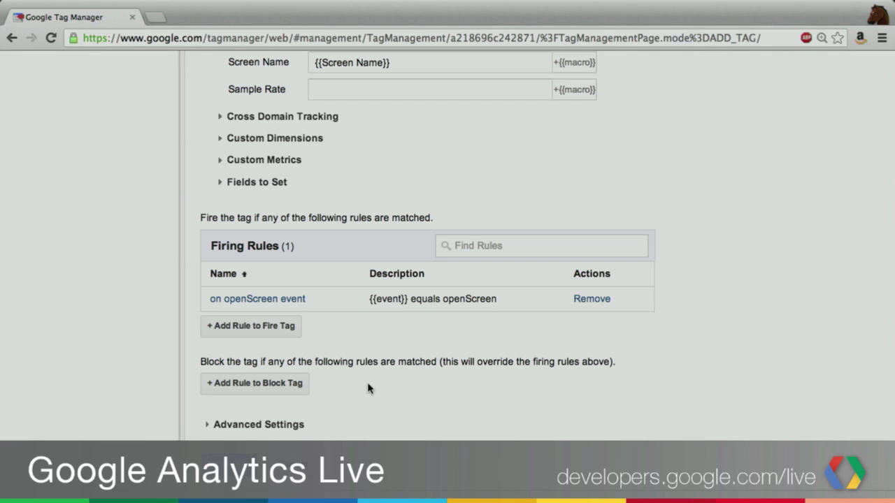
Review the tag's type, tracking and Screen Name settings, and save the 'GA screen view' tag.
scroll(381, 384, "up", 2)
scroll(193, 317, "up", 5)
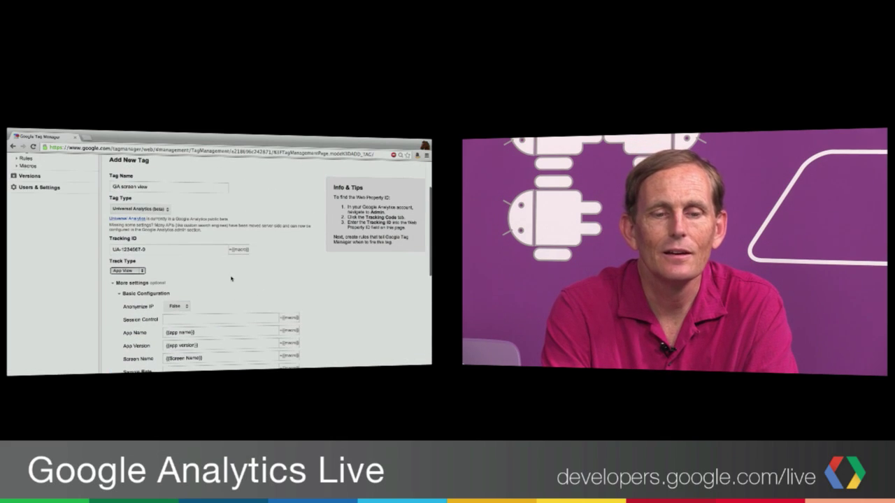
scroll(205, 227, "down", 2)
left_click_drag(167, 318, 210, 319)
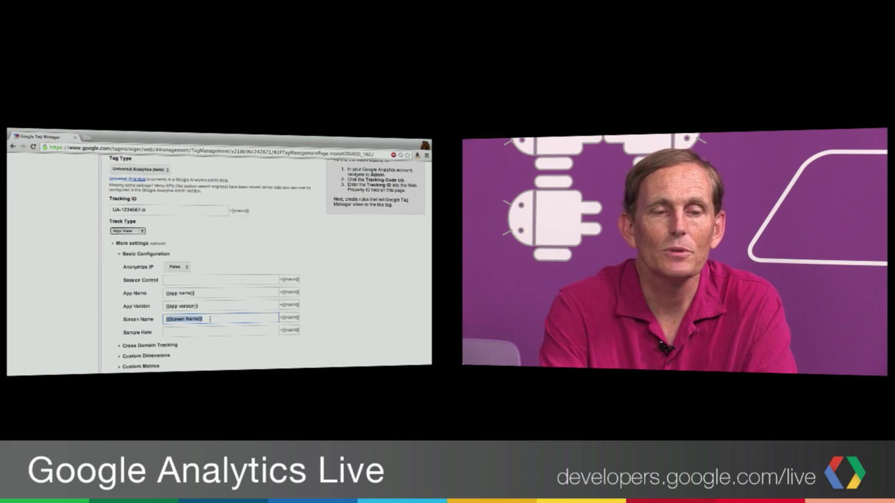
scroll(209, 319, "down", 7)
left_click(124, 363)
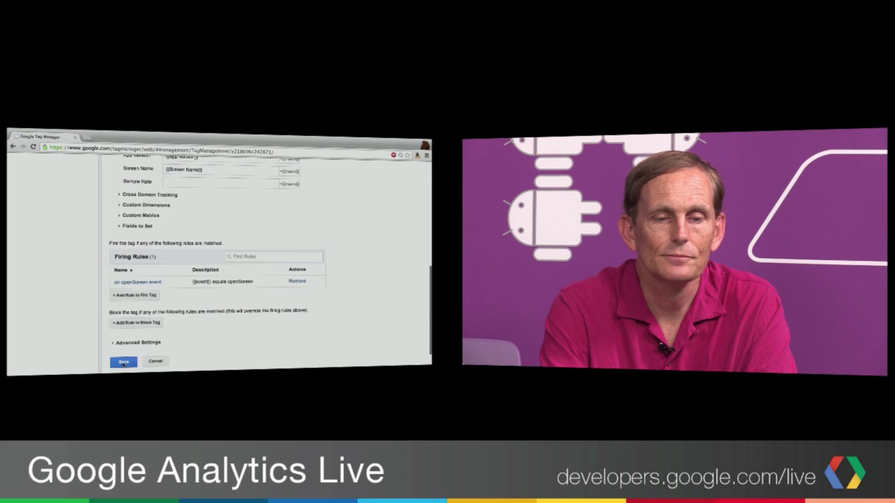
Create a new version of the 'Our GDL Demo' container and generate its begin preview link for the app name 'myapp'.
scroll(143, 307, "up", 10)
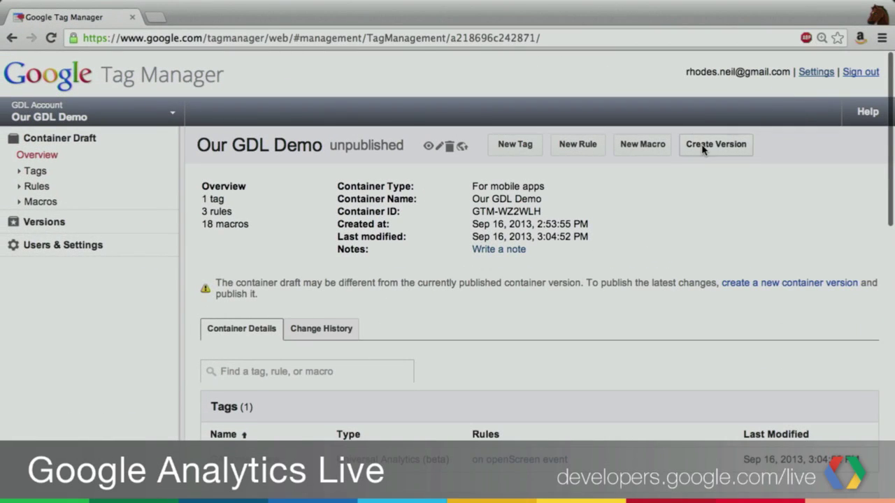
left_click(704, 147)
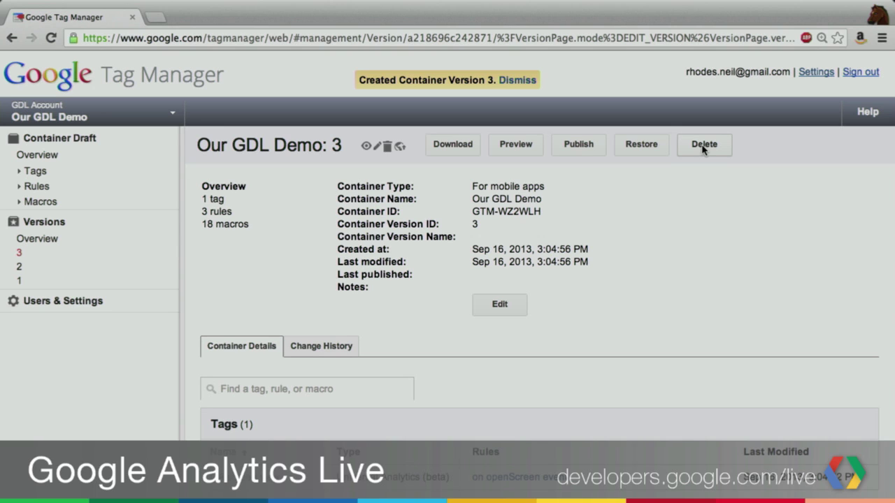
left_click(516, 144)
left_click(297, 233)
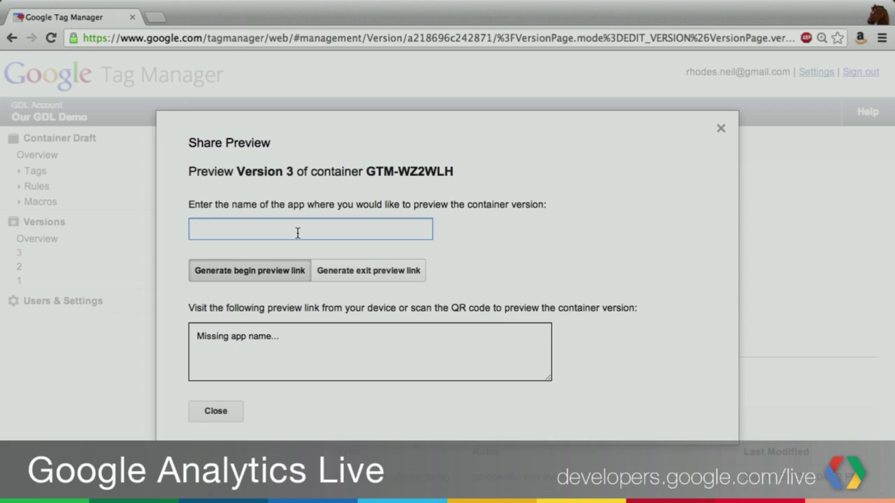
type("myapp")
left_click(252, 333)
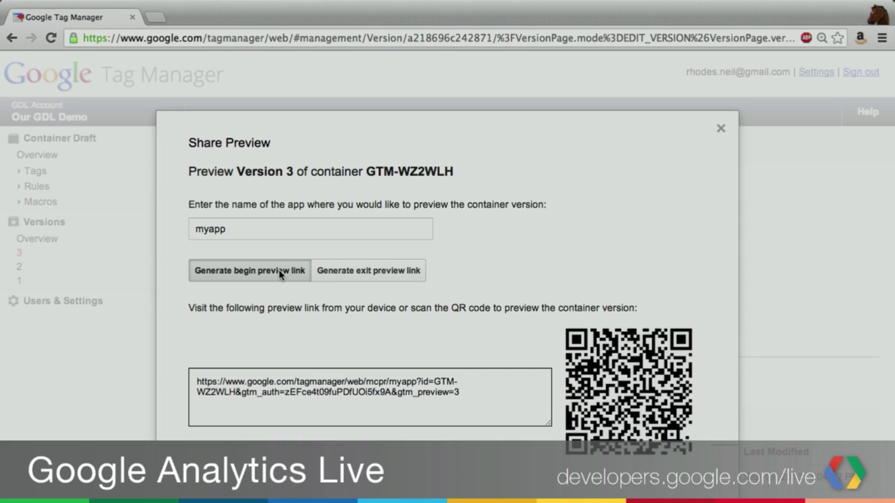
Highlight the generated preview link, view its QR code and close the preview sharing dialog.
left_click_drag(472, 400, 193, 383)
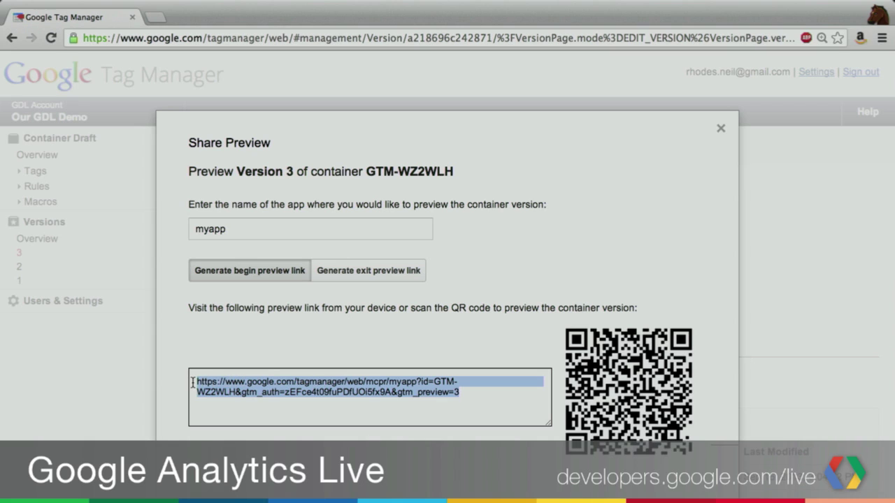
left_click_drag(494, 400, 198, 381)
scroll(333, 383, "down", 3)
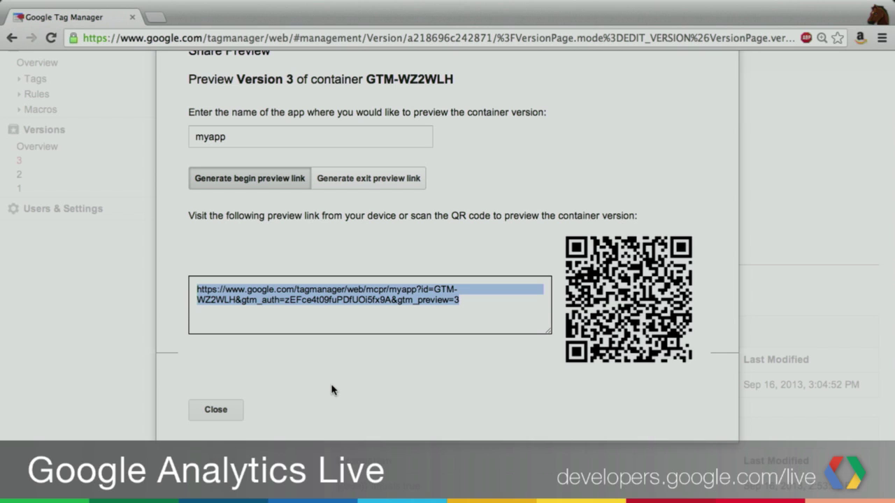
left_click(216, 410)
Download the new container version.
scroll(361, 285, "up", 3)
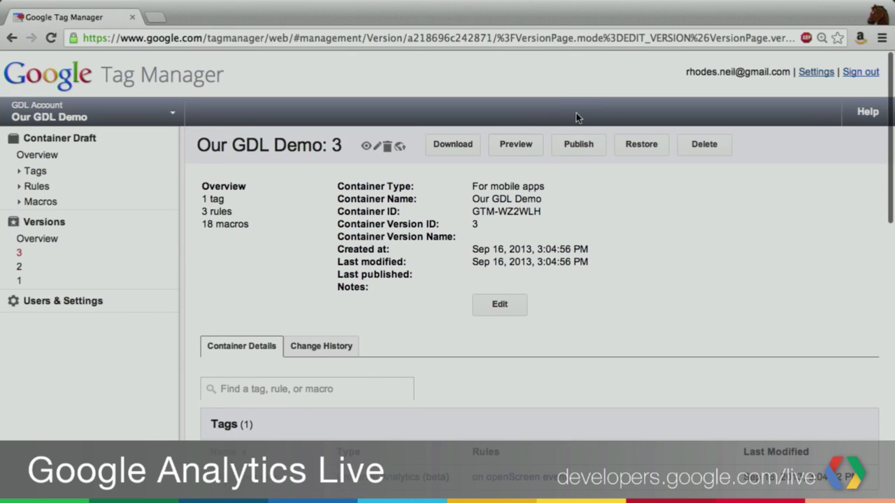
triple_click(572, 168)
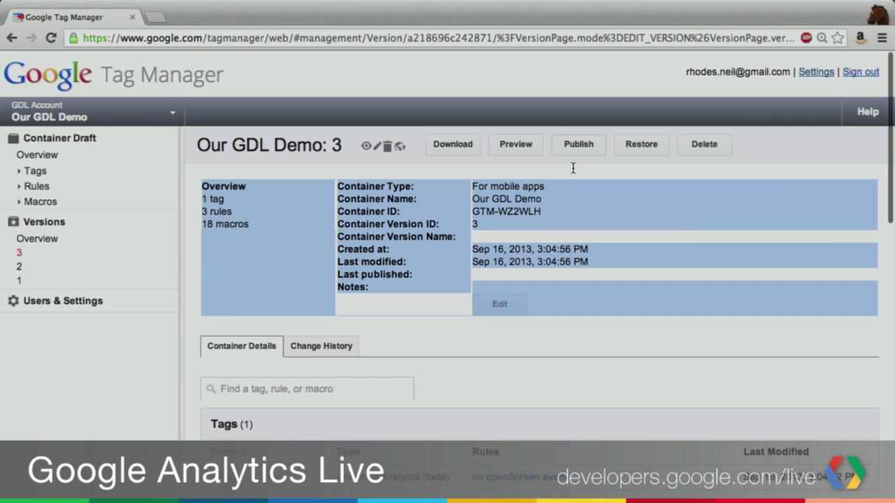
left_click(576, 164)
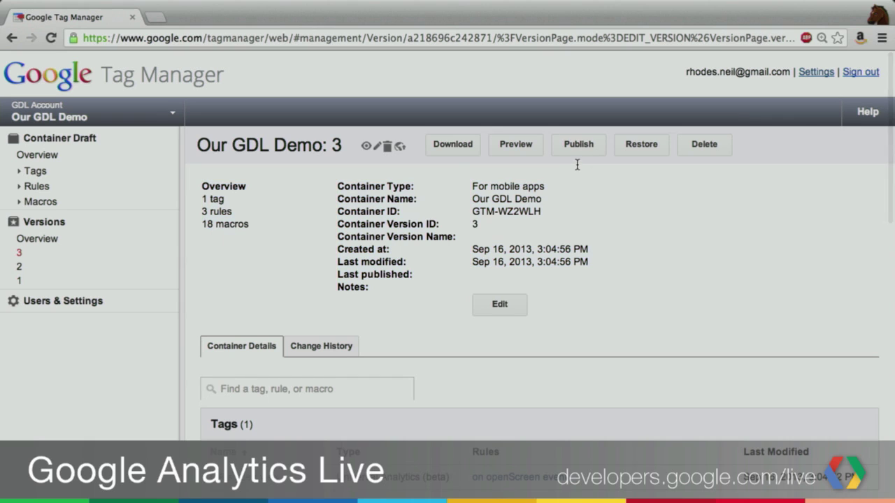
left_click(441, 149)
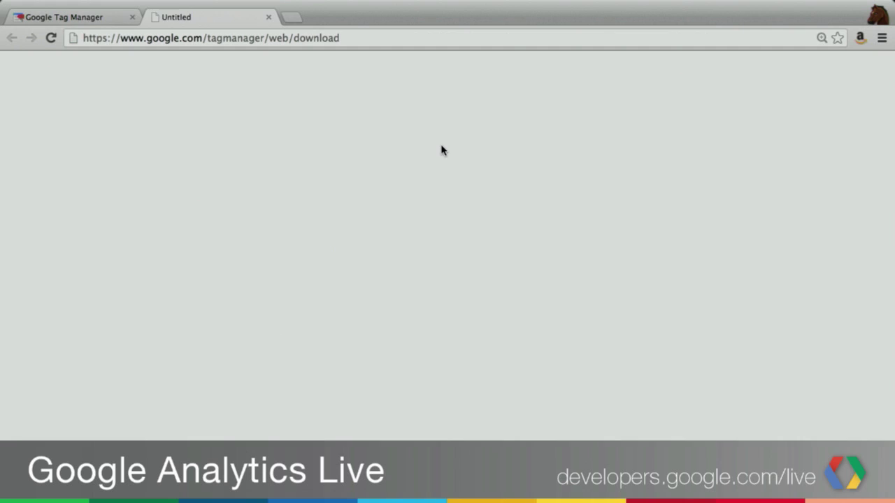